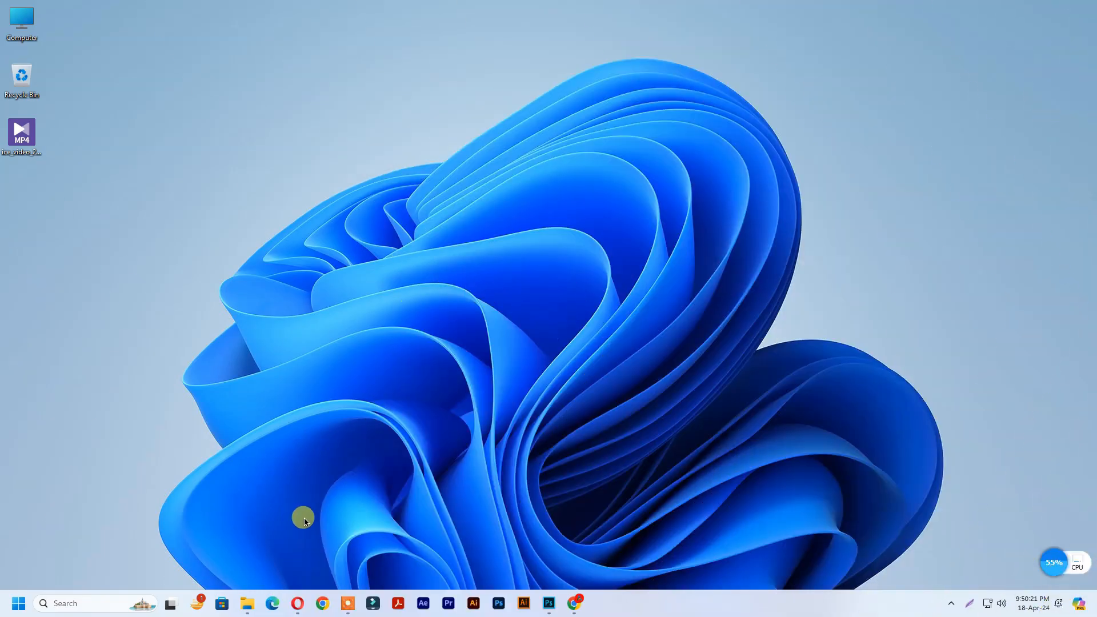
Step: Open the Opera browser from the taskbar, showing the pdfgear.com homepage
click(297, 603)
Step: Download the pdfgear_setup_v2.1.5 installer from pdfgear.com and save it to the Desktop
click(192, 33)
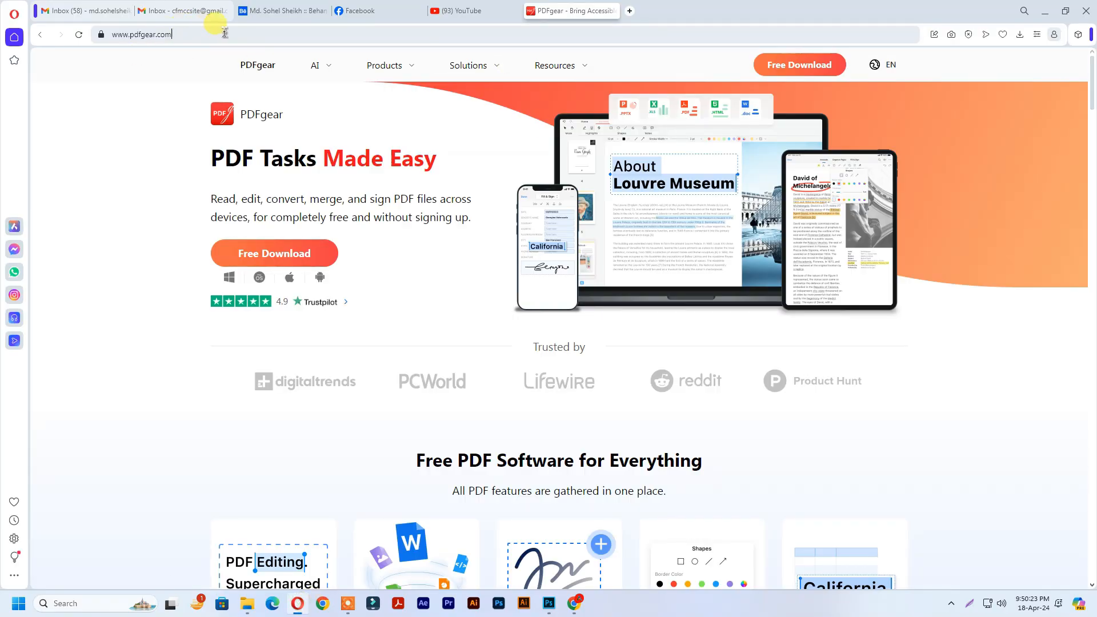
click(184, 34)
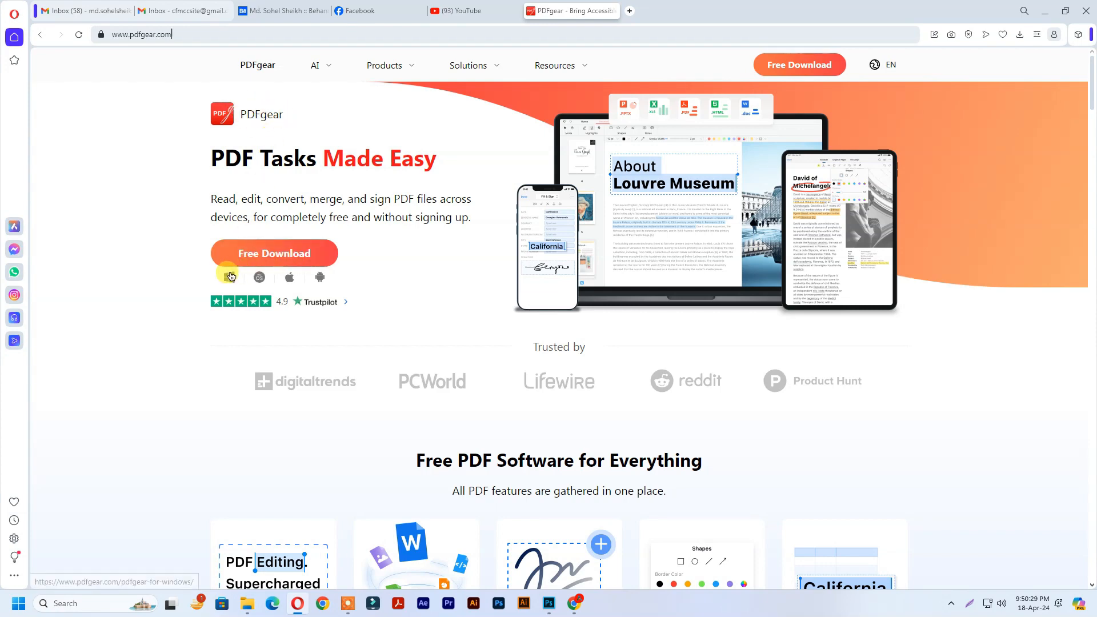
click(289, 257)
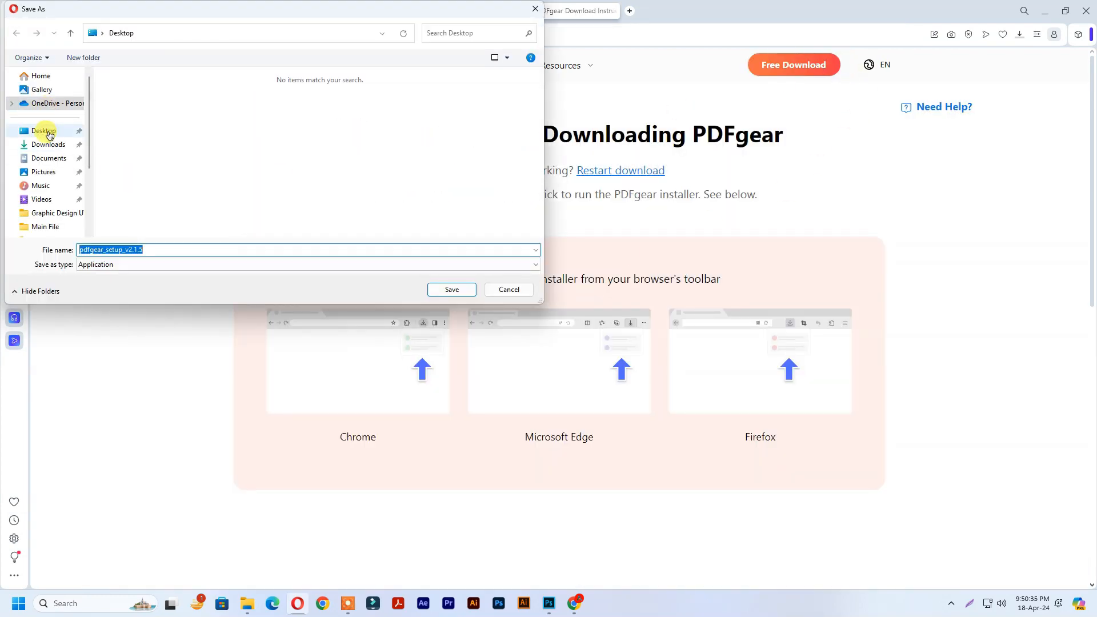
click(48, 132)
click(436, 291)
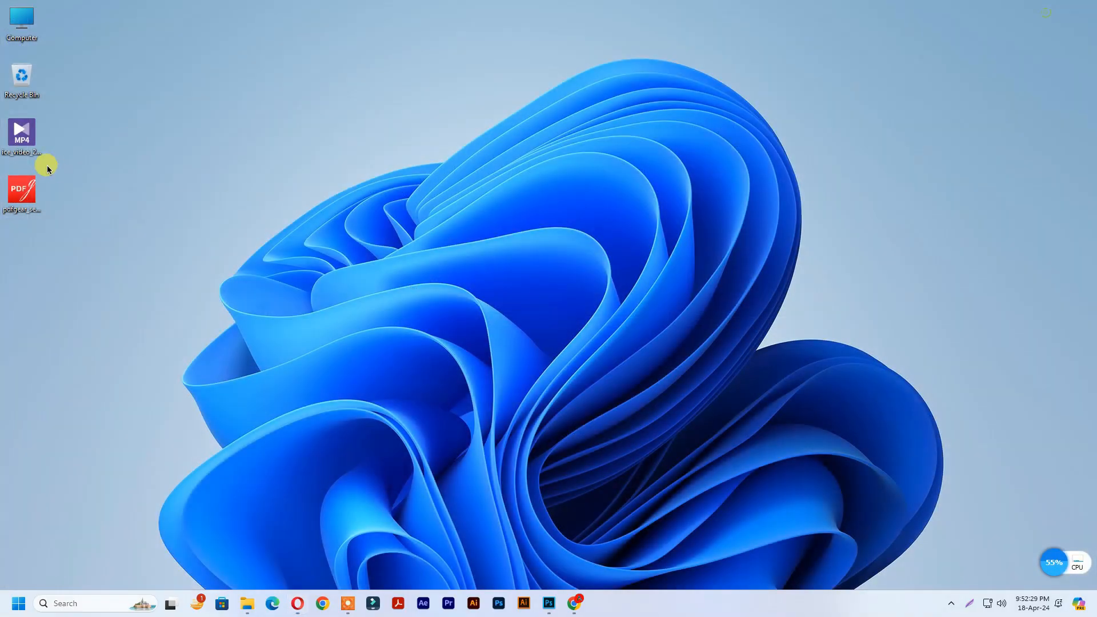
Step: Run the PDFgear installer with desktop and Quick Launch shortcuts both ticked
drag(22, 191, 134, 30)
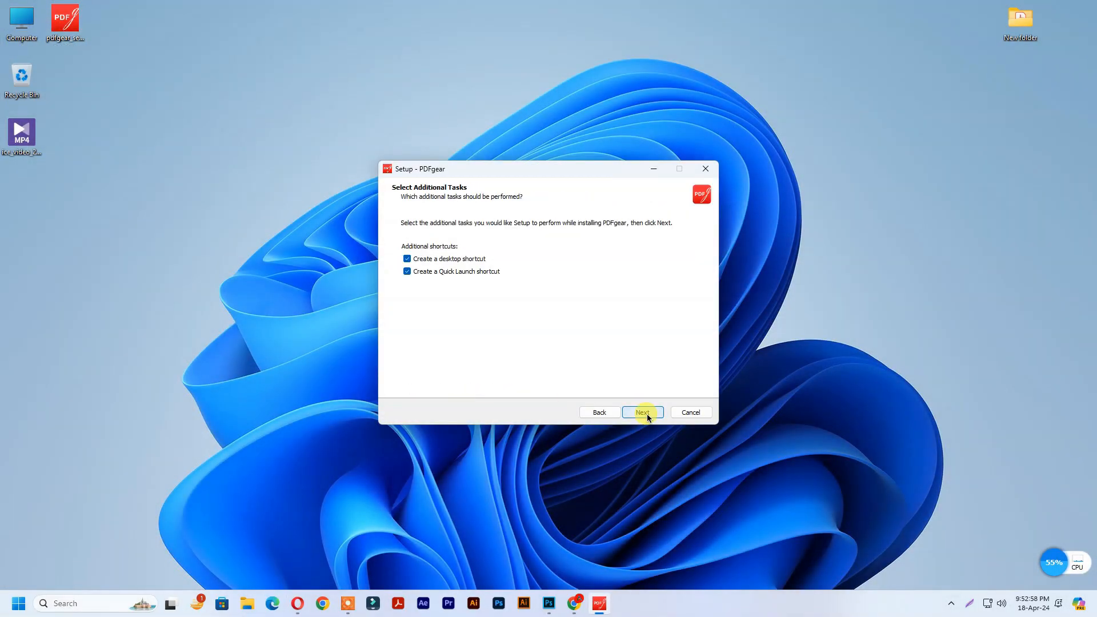
click(643, 411)
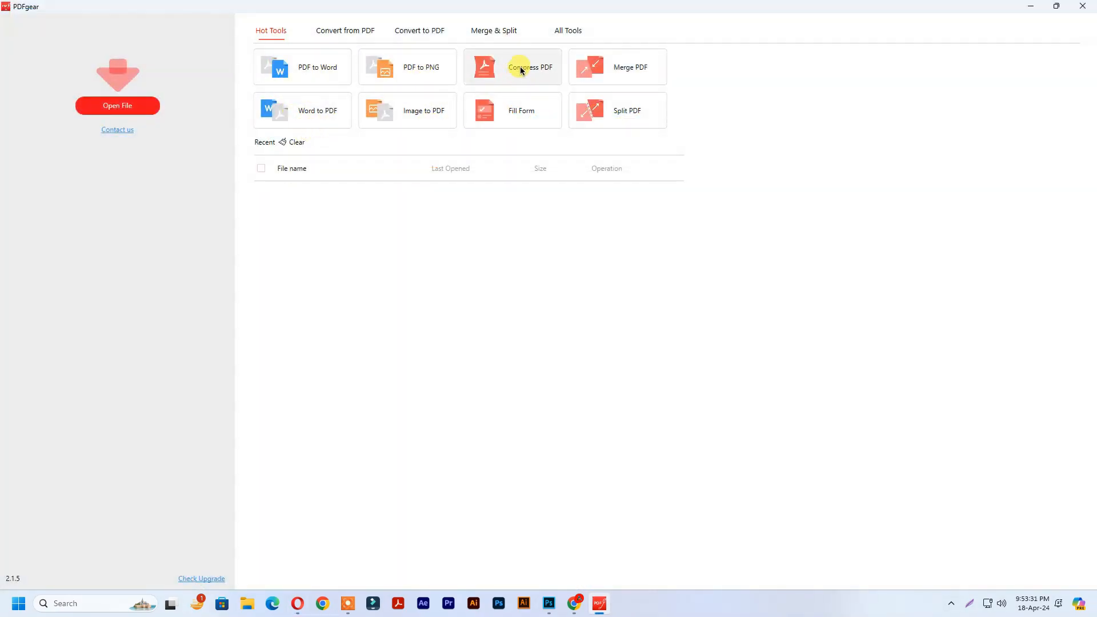
Step: Browse the PDF-to-other, to-PDF, merge/split and full tool lists in PDFgear
click(361, 37)
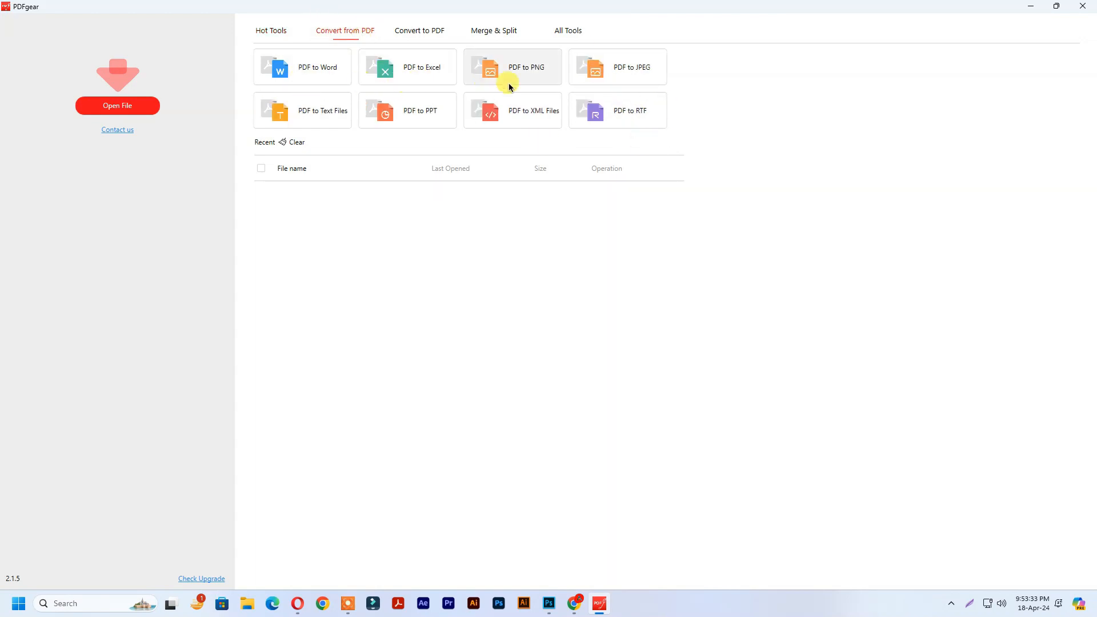
click(439, 37)
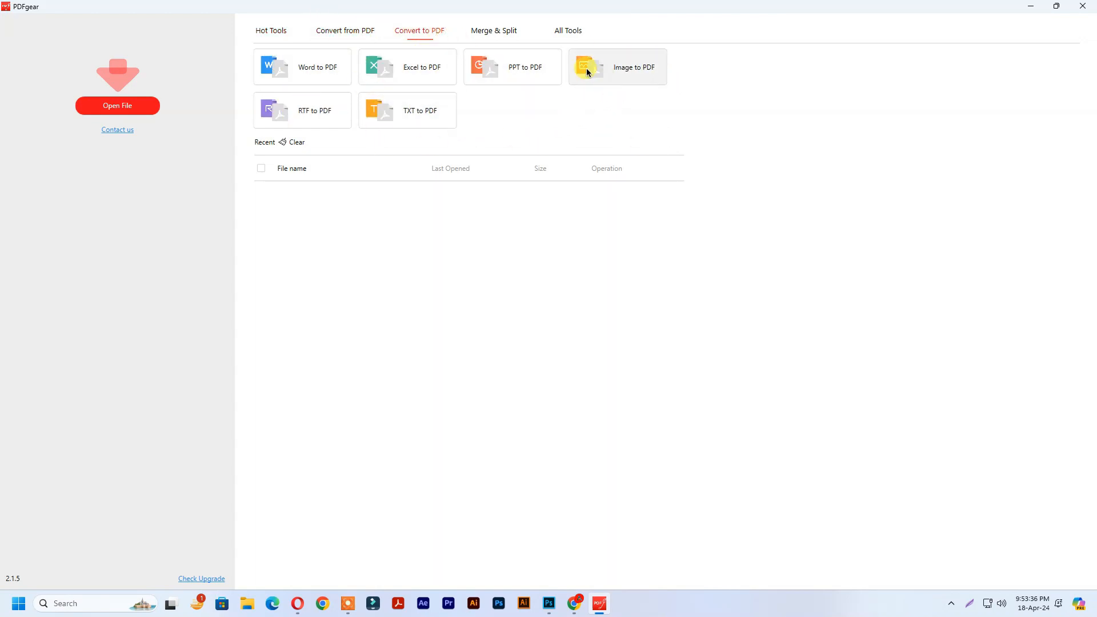
click(486, 35)
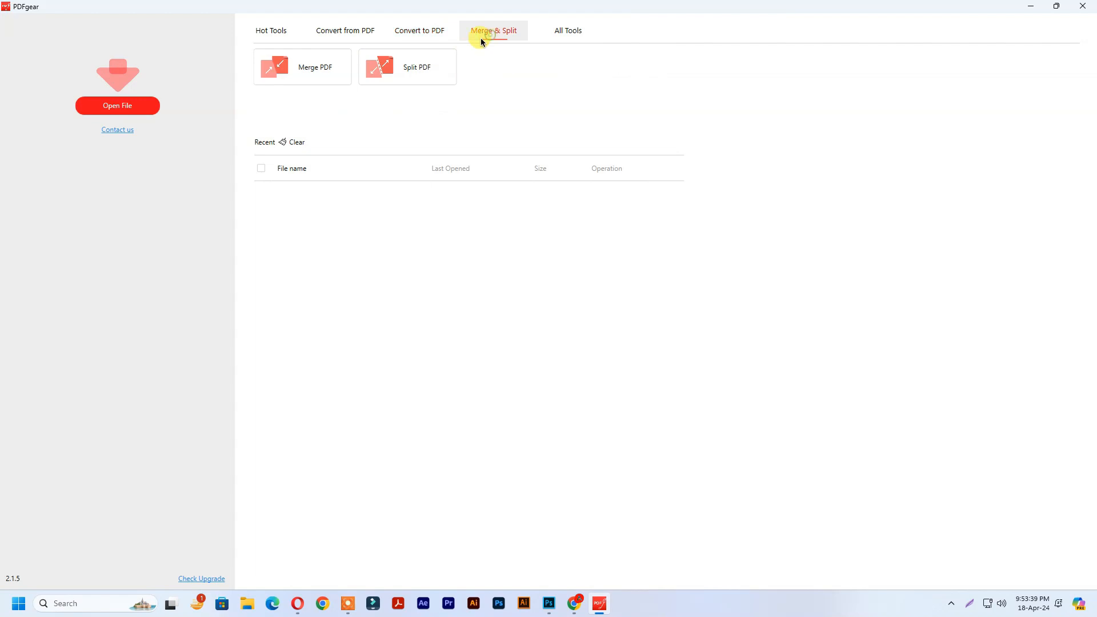
click(573, 33)
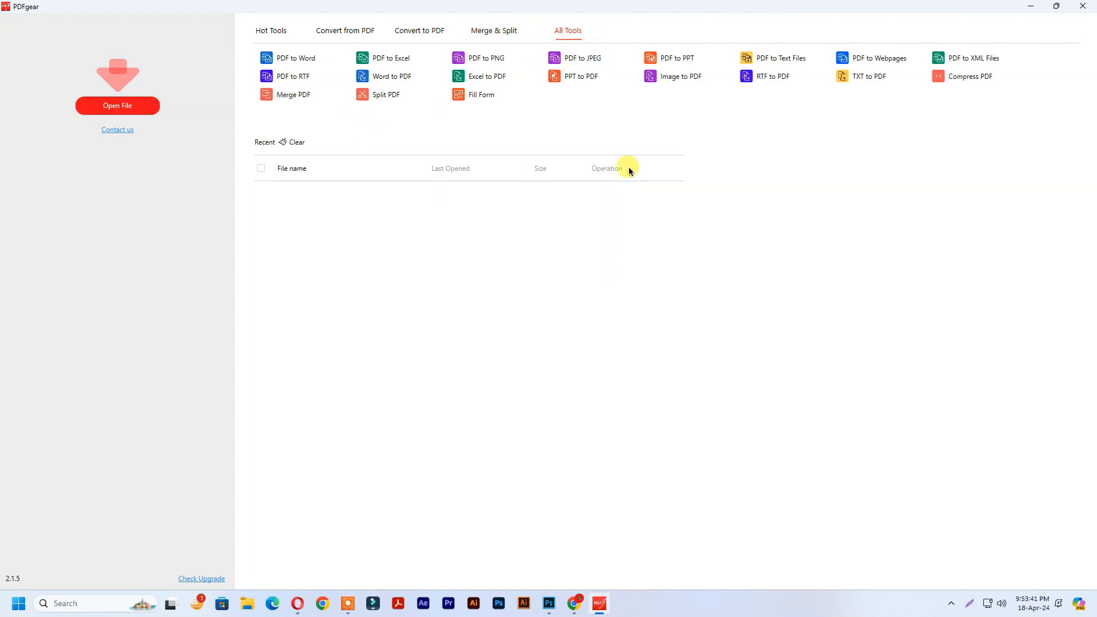
Step: Open '20240114 P3.2-Method Statement for Survey Works - Rev-1.pdf' from Desktop > New folder
click(116, 108)
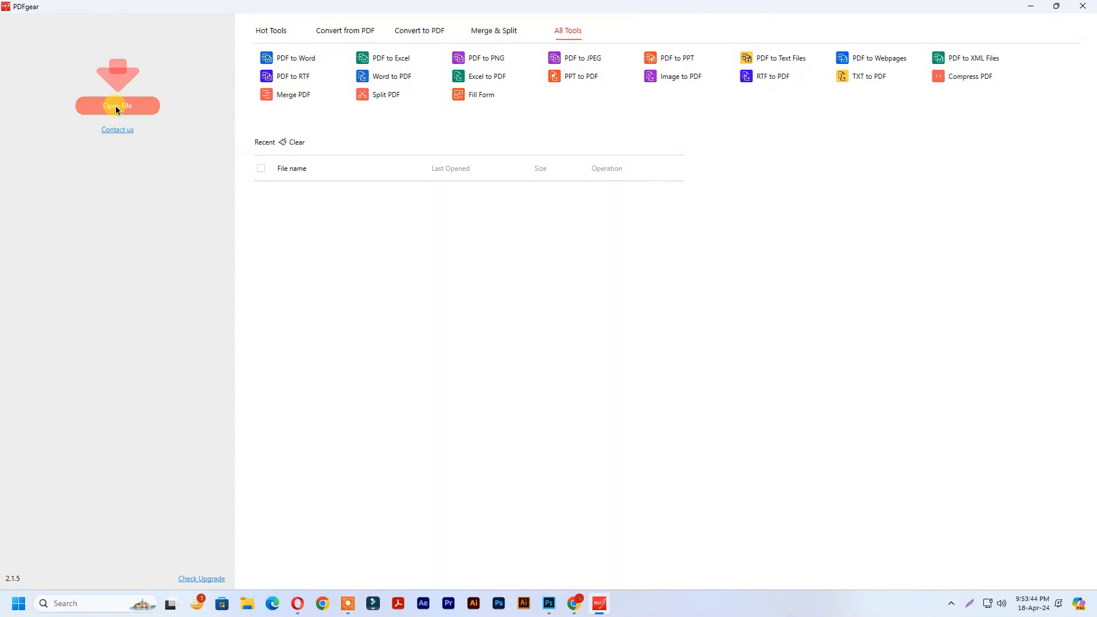
click(41, 143)
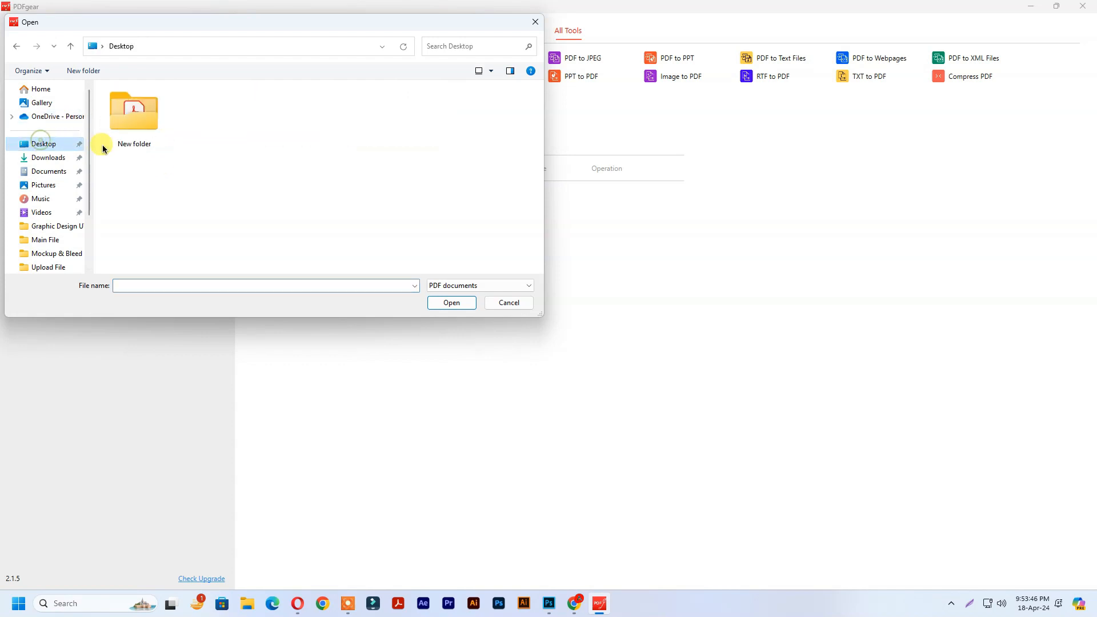
double_click(136, 117)
click(144, 127)
click(443, 306)
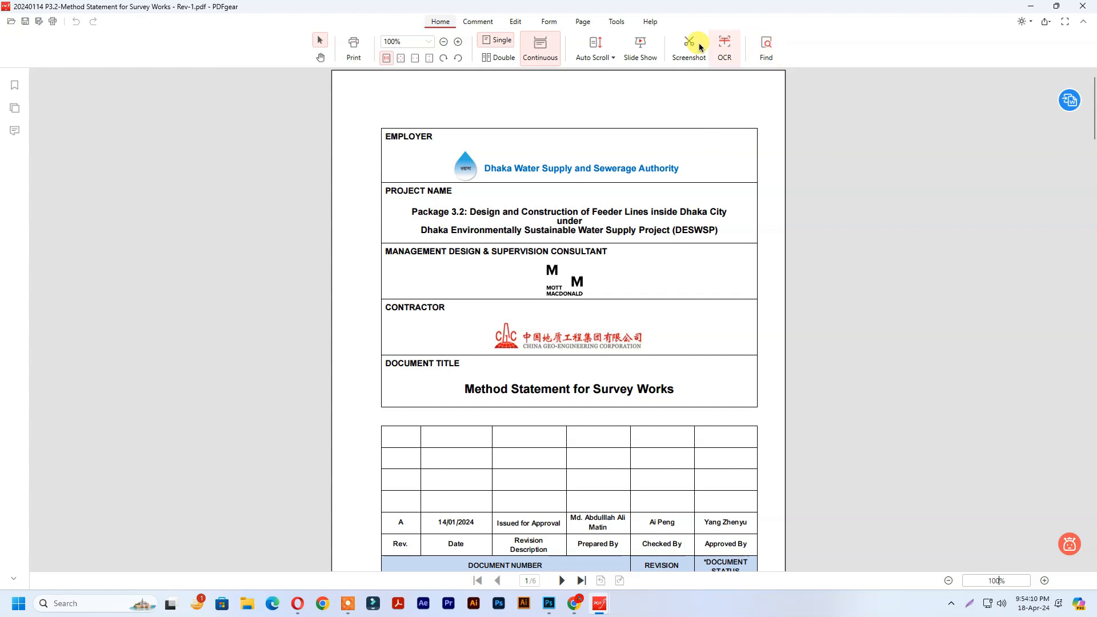
Step: Highlight 'Package 3.2: Design and' yellow and 'Construction of Feeder Lines inside Dhaka City' green
click(487, 25)
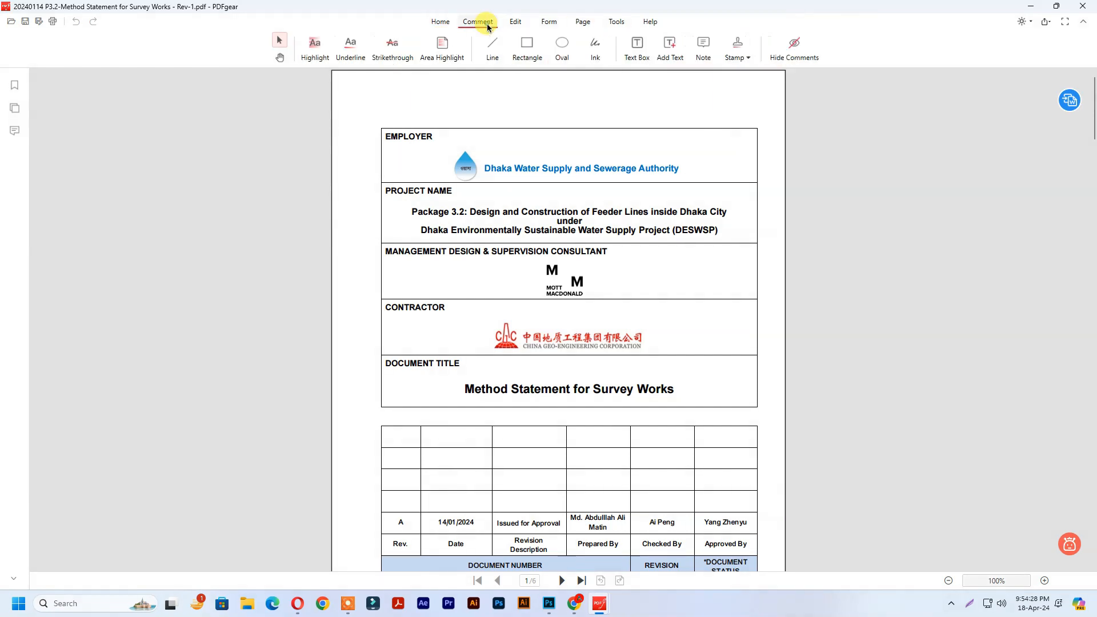
click(314, 55)
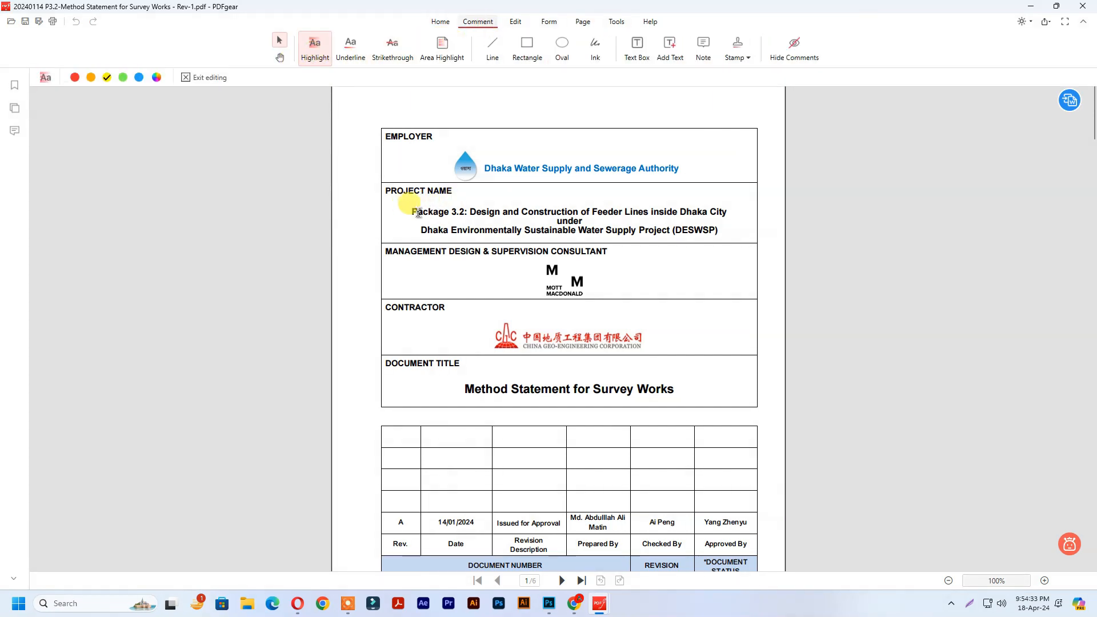
drag(418, 212, 520, 213)
click(123, 77)
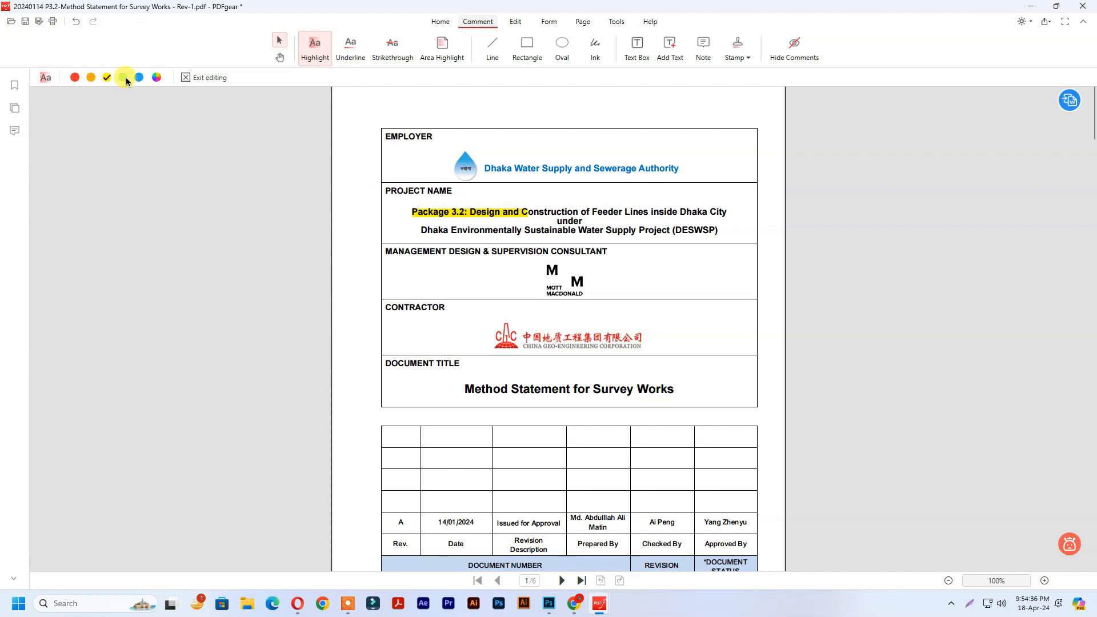
drag(523, 212, 726, 213)
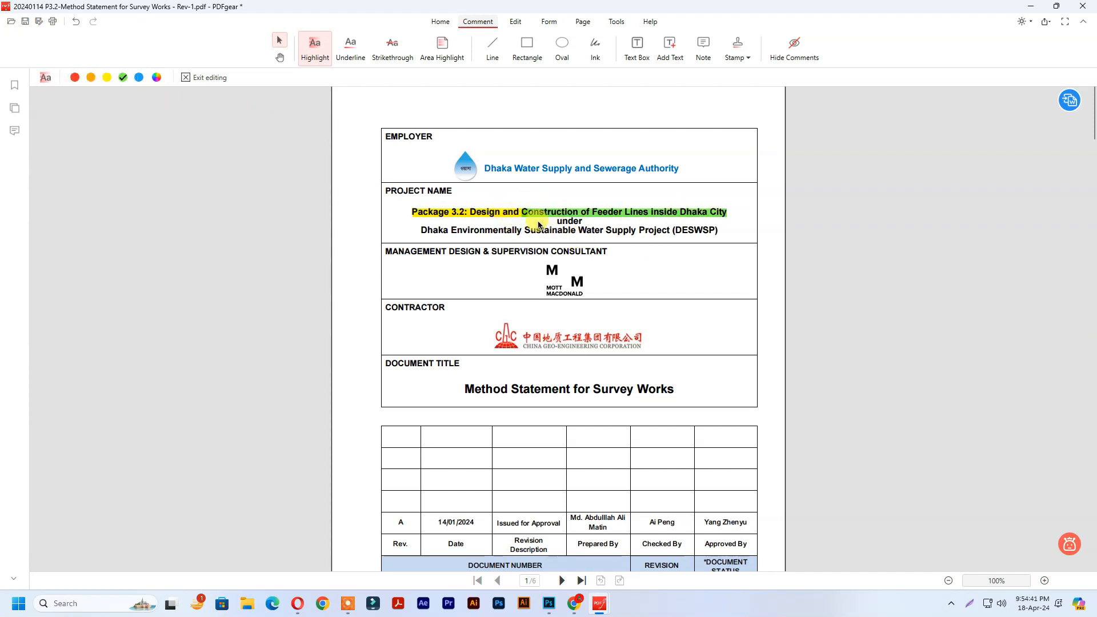
Step: Underline the MANAGEMENT DESIGN & SUPERVISION CONSULTANT heading in orange
click(350, 48)
drag(384, 252, 607, 254)
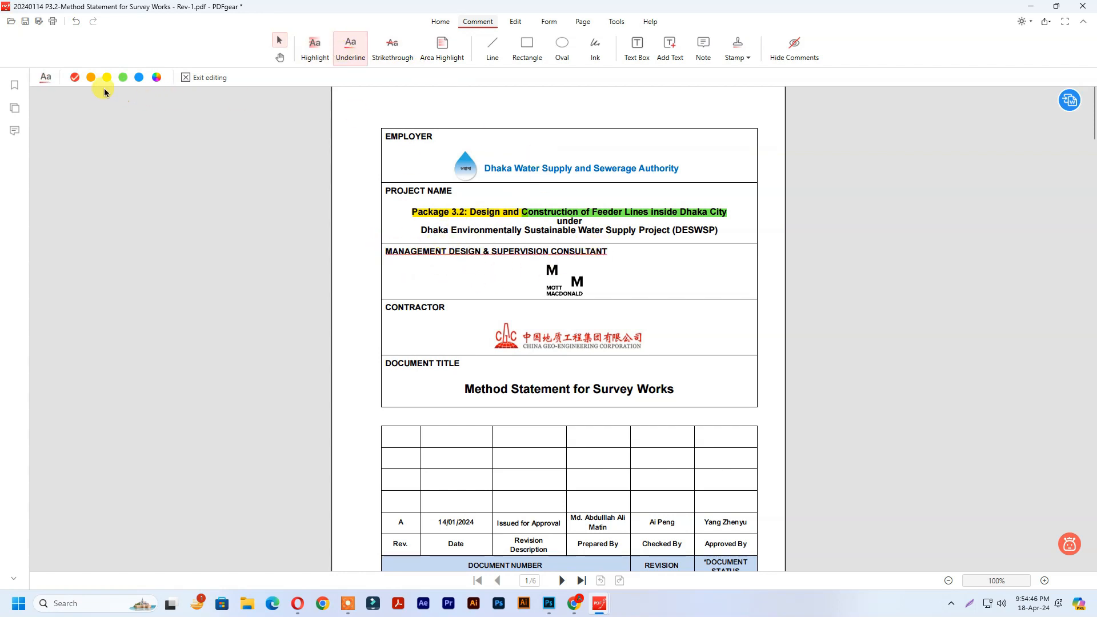
drag(609, 250, 379, 251)
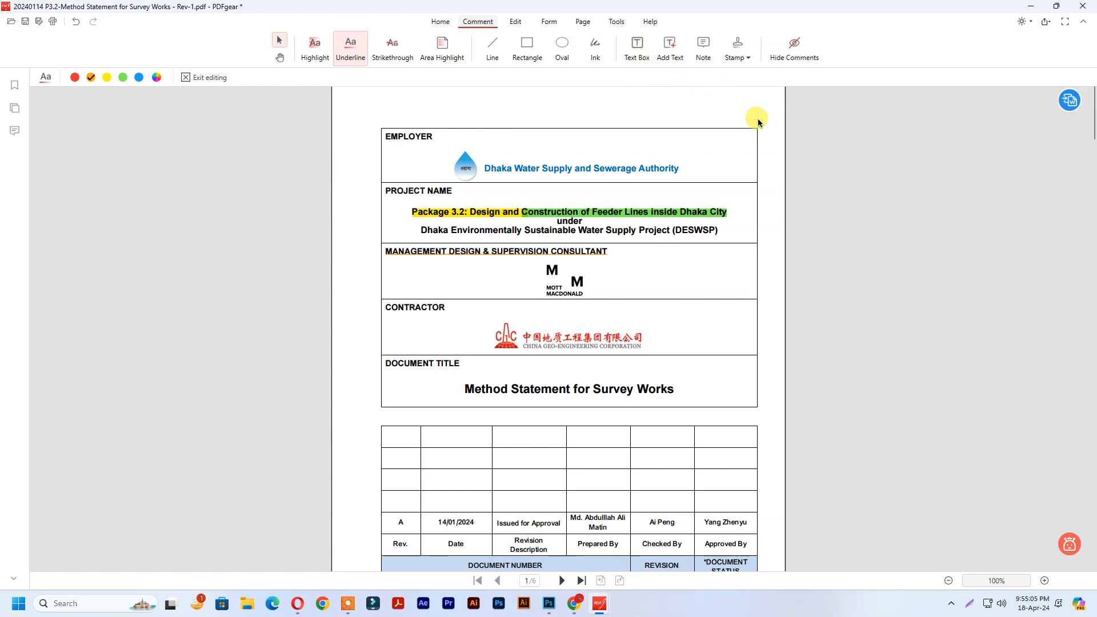
mouse_move(763, 90)
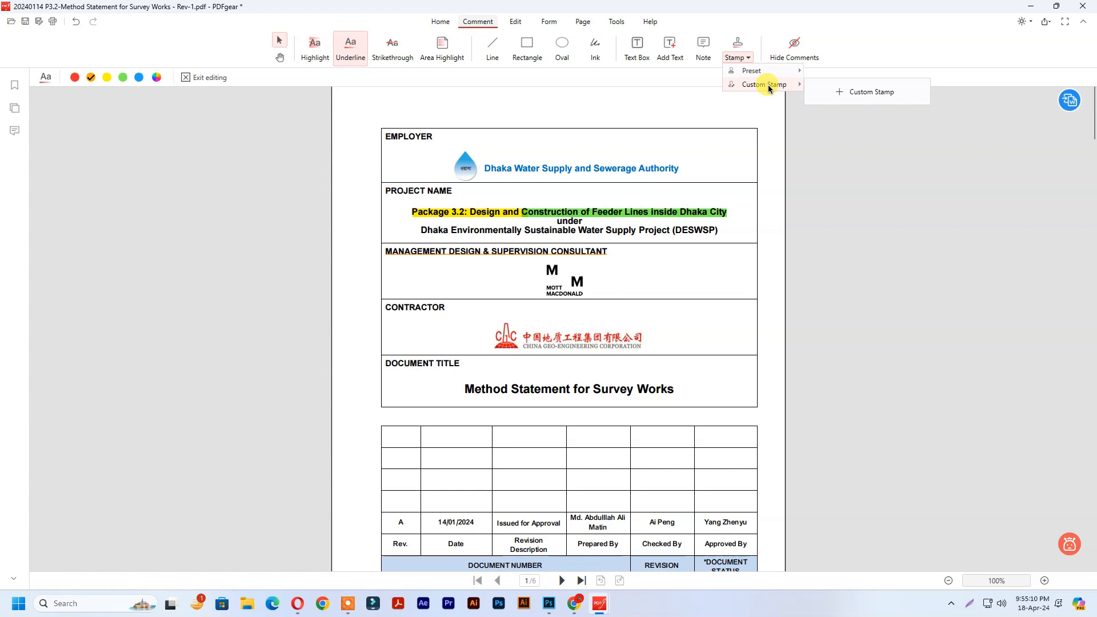
Step: Create a green custom 'Draft' stamp and place it at the top right of page 1
click(845, 92)
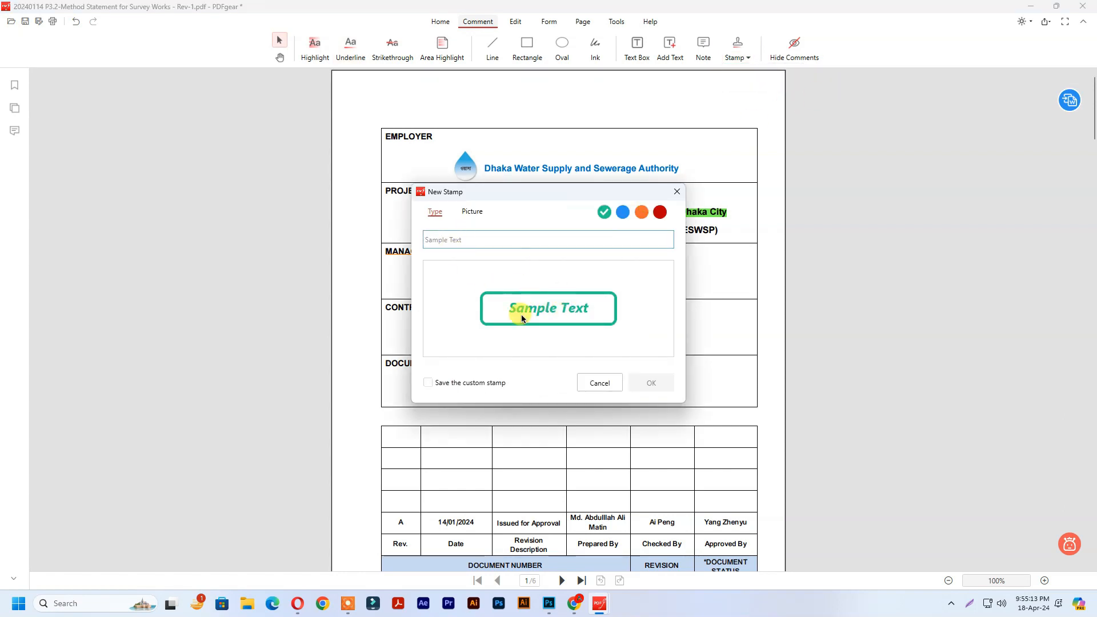
click(474, 242)
text(Draft)
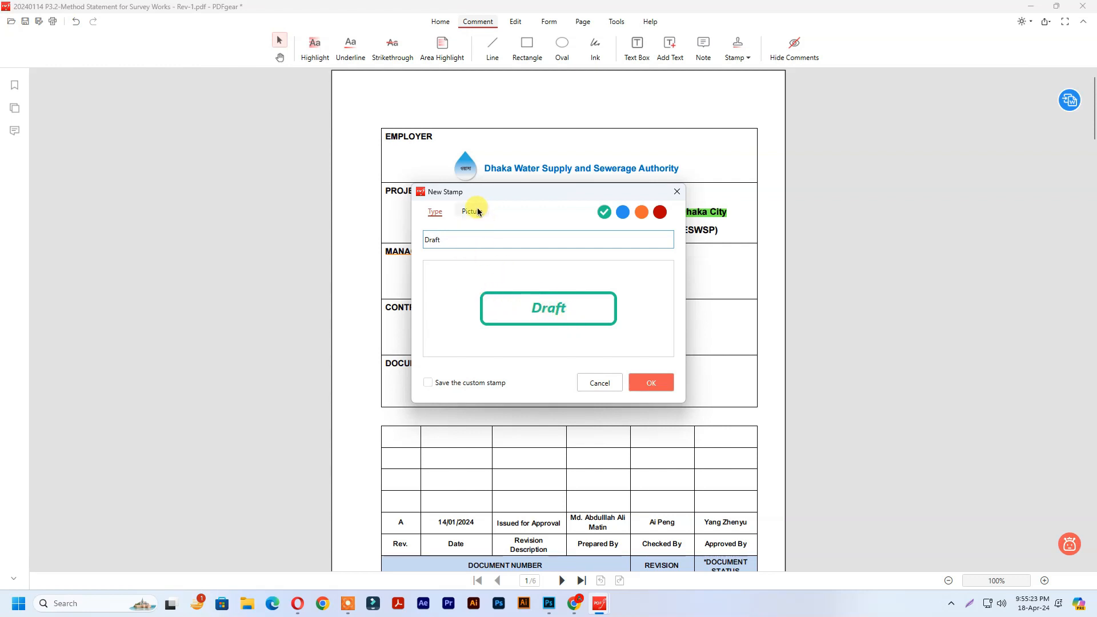
click(651, 383)
click(656, 90)
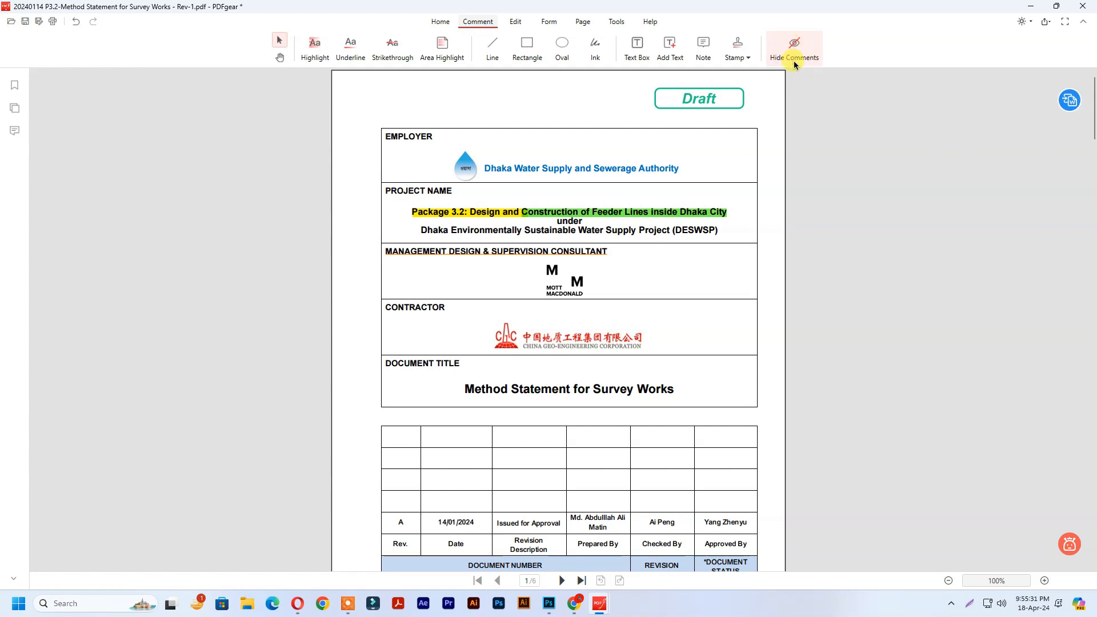
Step: Delete 'for' so the title reads 'Method Statement Survey Works', then save the PDF
click(516, 22)
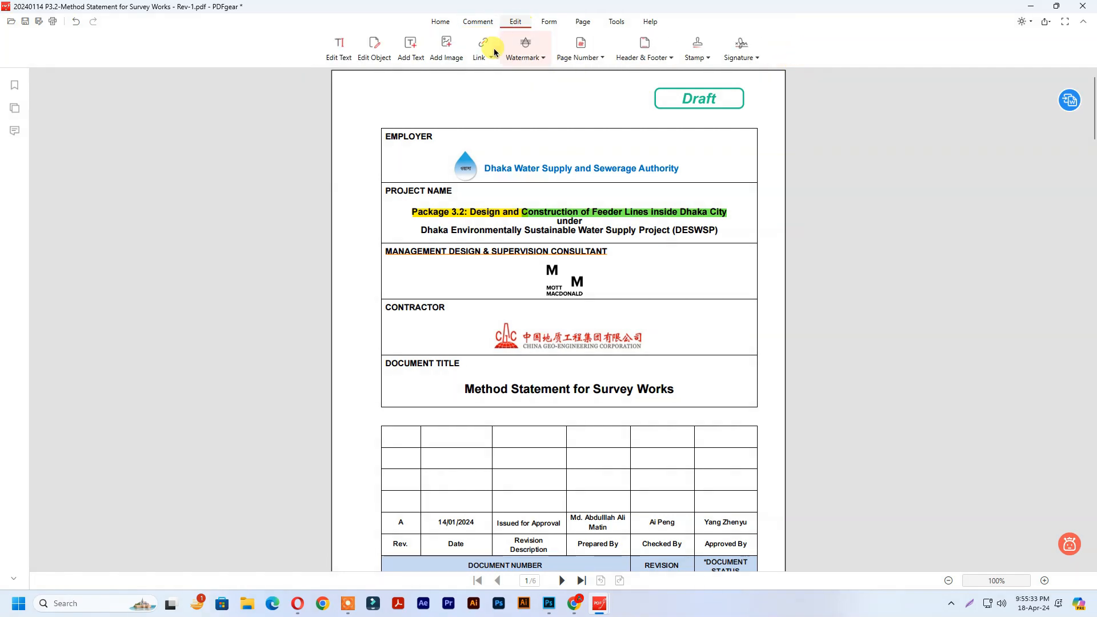
click(339, 51)
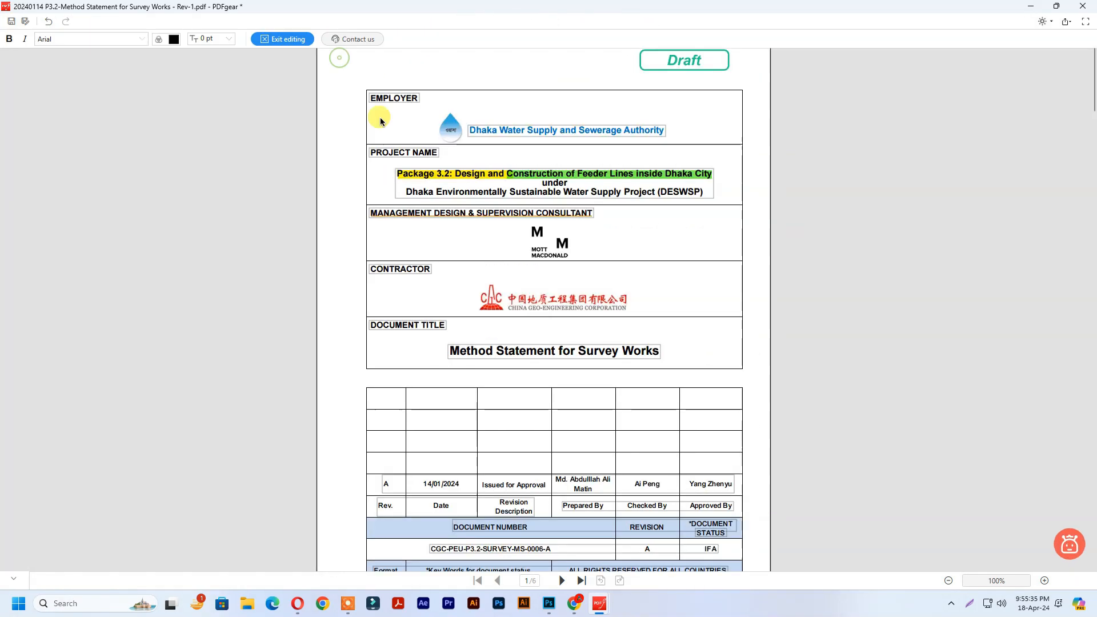
click(488, 351)
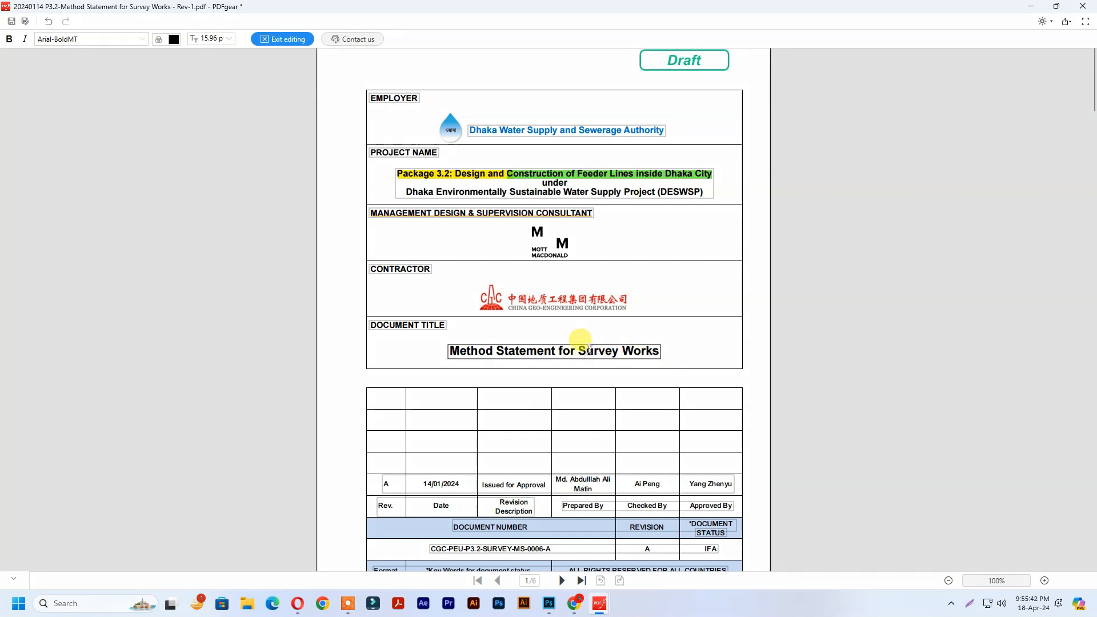
click(575, 351)
key(BackSpace)
key(BackSpace)
key(BackSpace)
key(BackSpace)
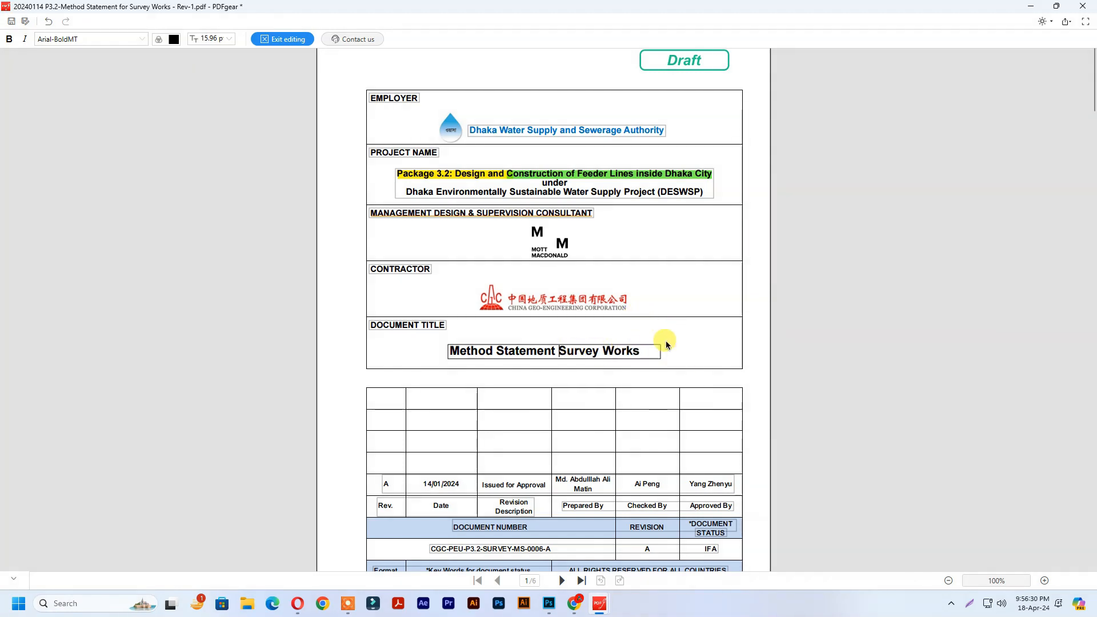
click(666, 322)
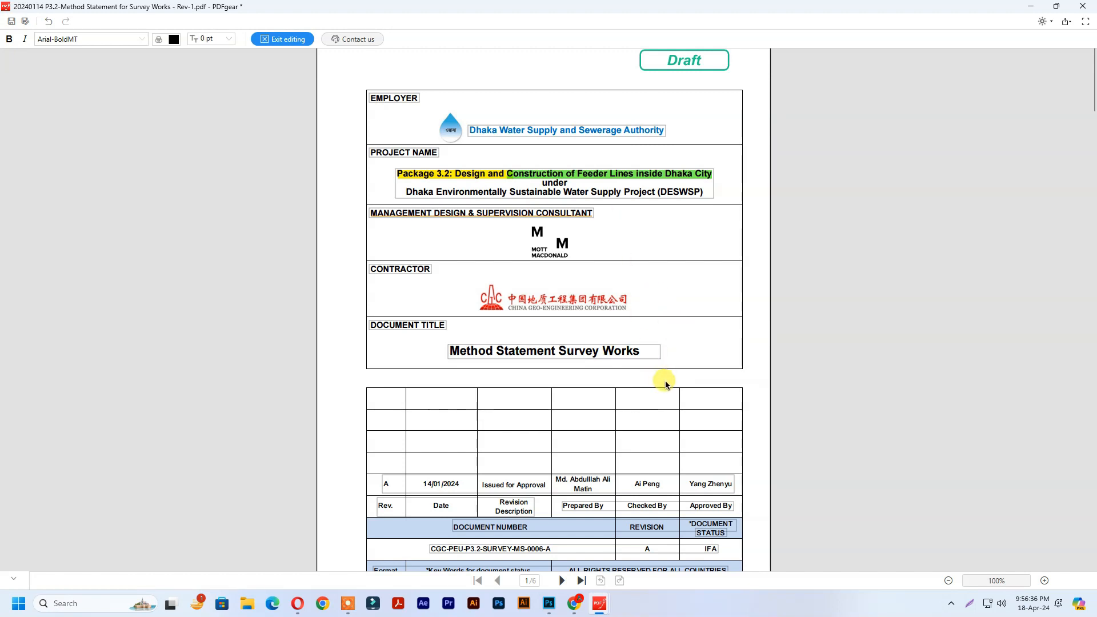
click(12, 22)
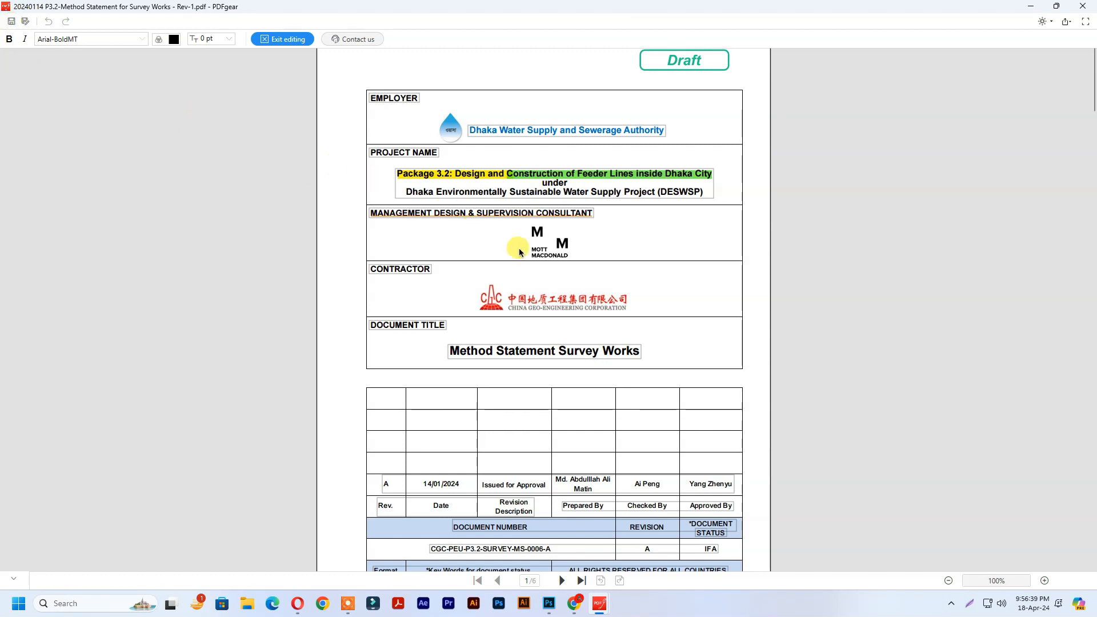
click(285, 39)
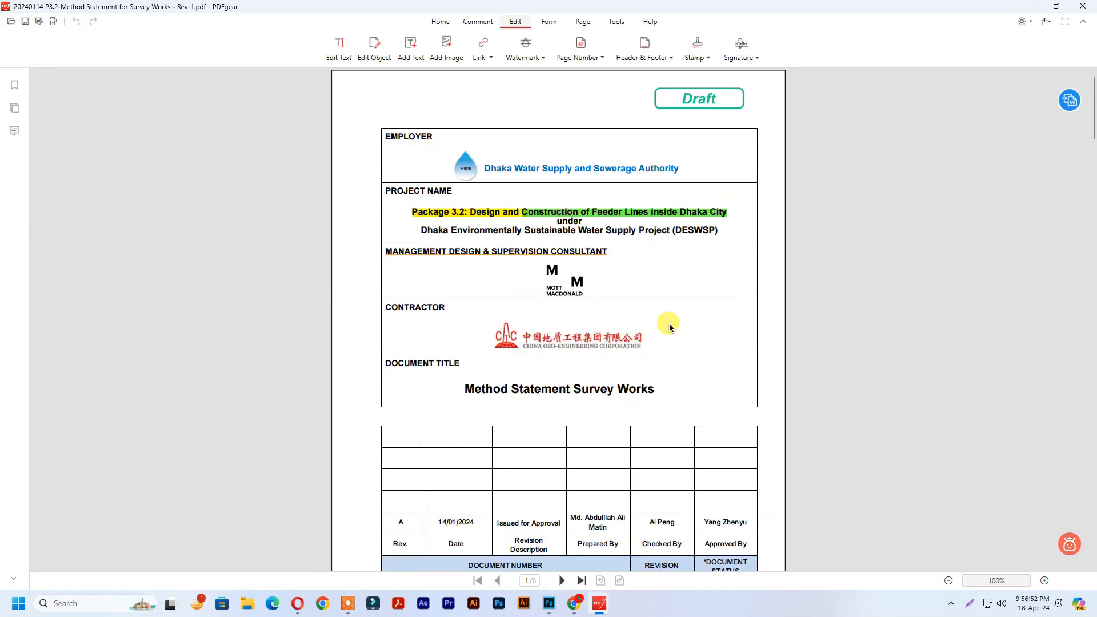
Step: Delete the old contractor logo from page 1
click(374, 46)
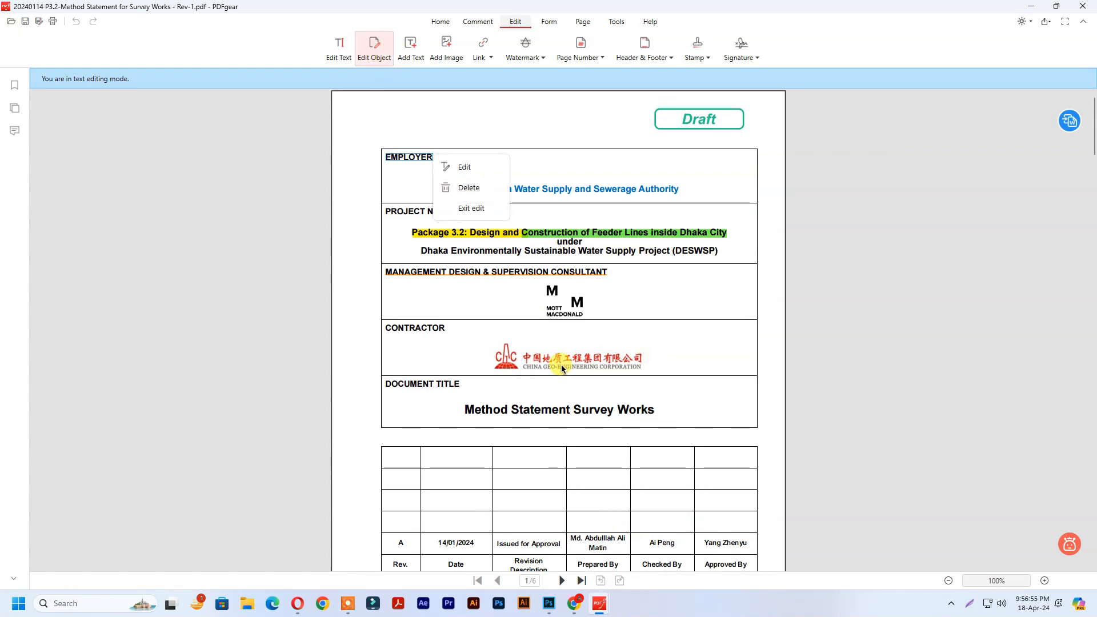
click(657, 352)
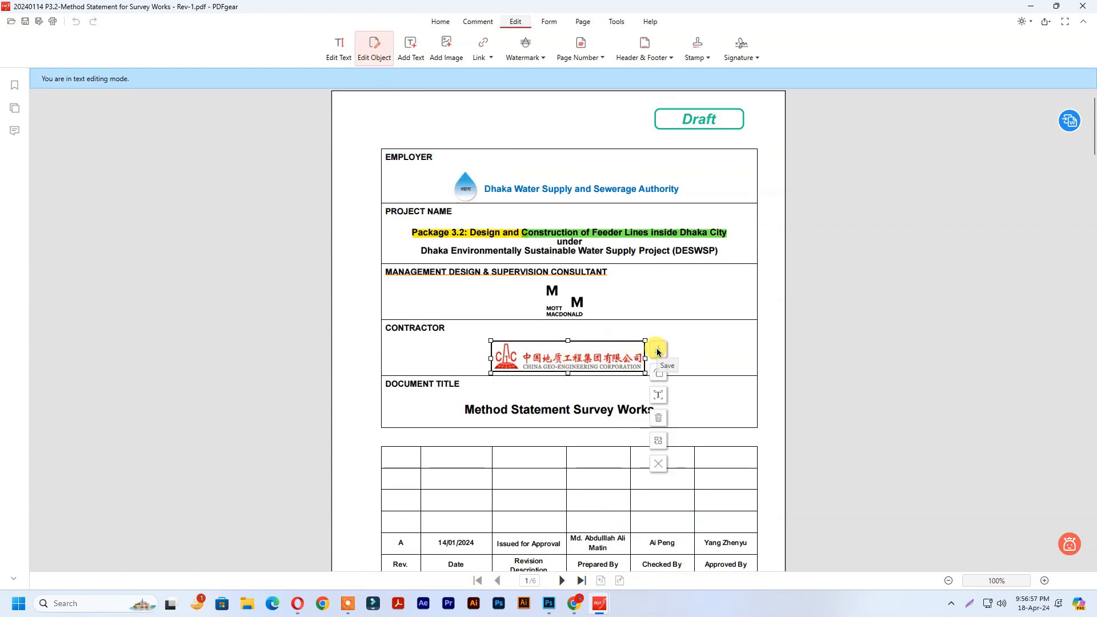
click(658, 417)
click(580, 313)
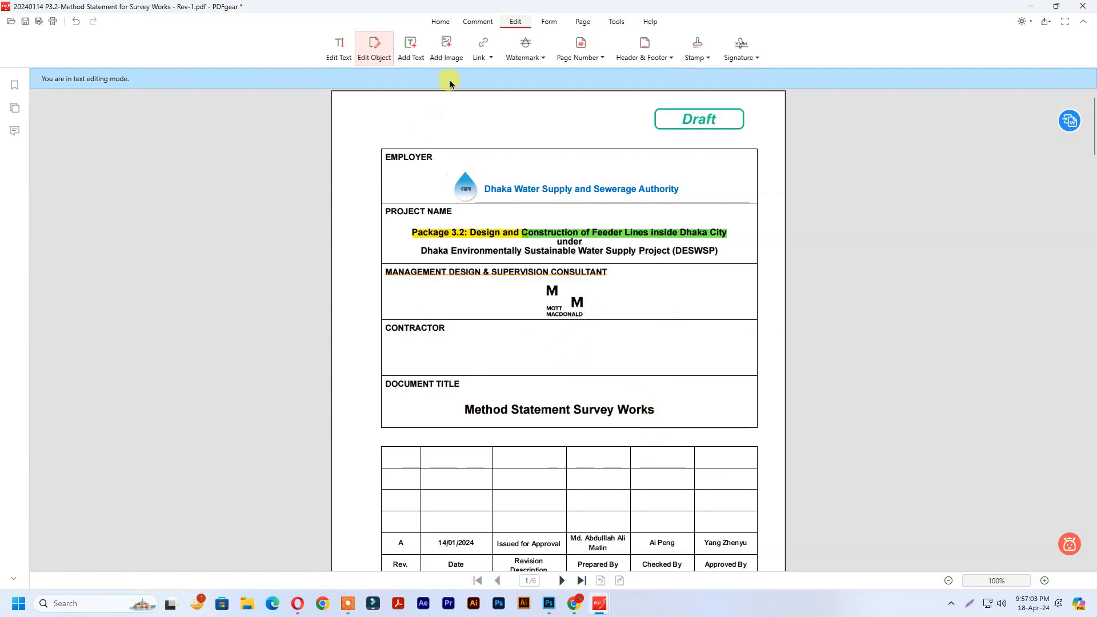
Step: Insert the new contractor logo from Desktop > New folder and position it in the contractor row
click(445, 46)
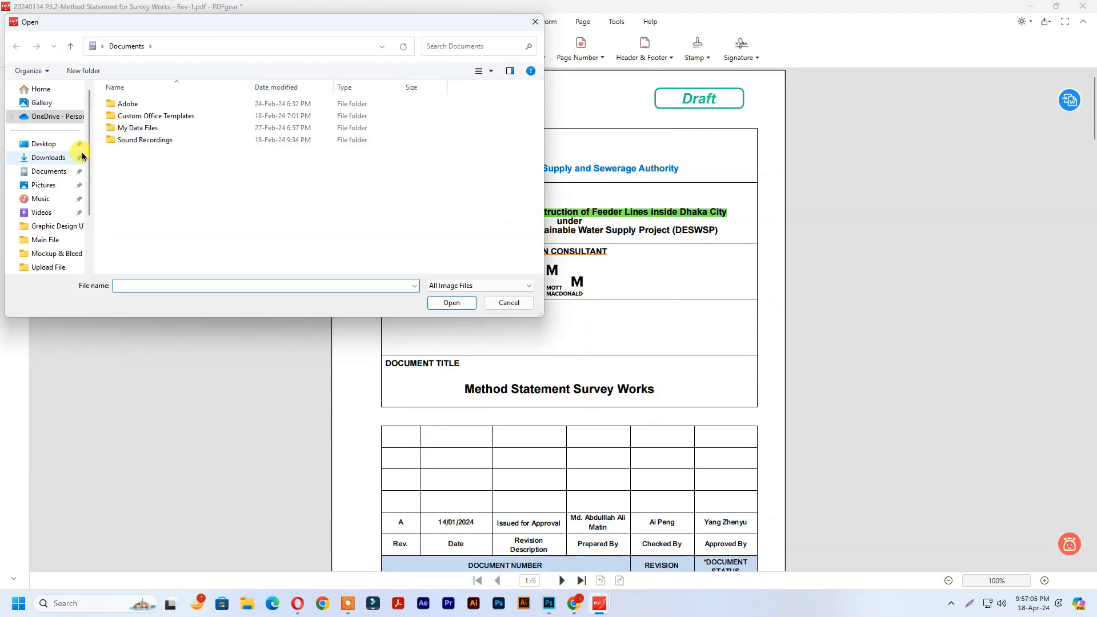
click(46, 144)
double_click(158, 142)
click(149, 150)
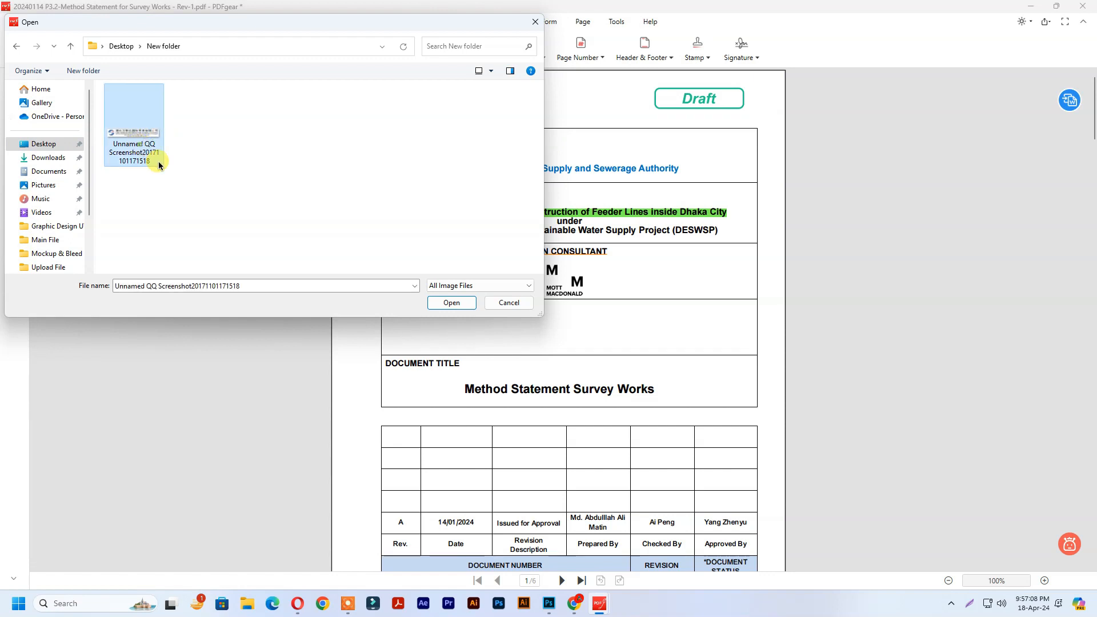
click(451, 303)
drag(553, 322, 461, 309)
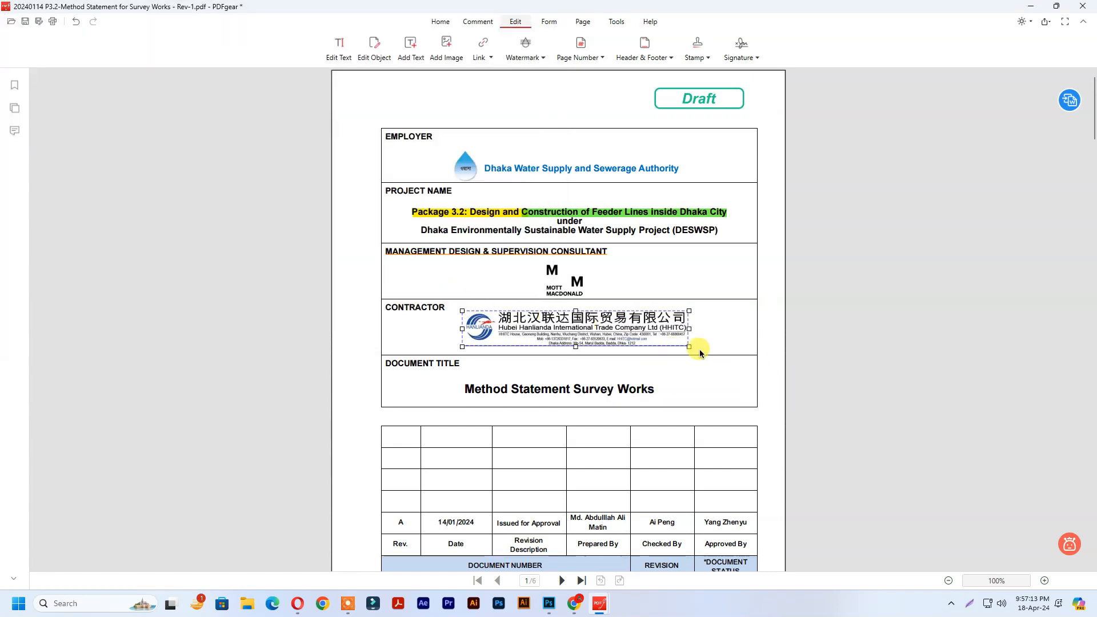
click(620, 267)
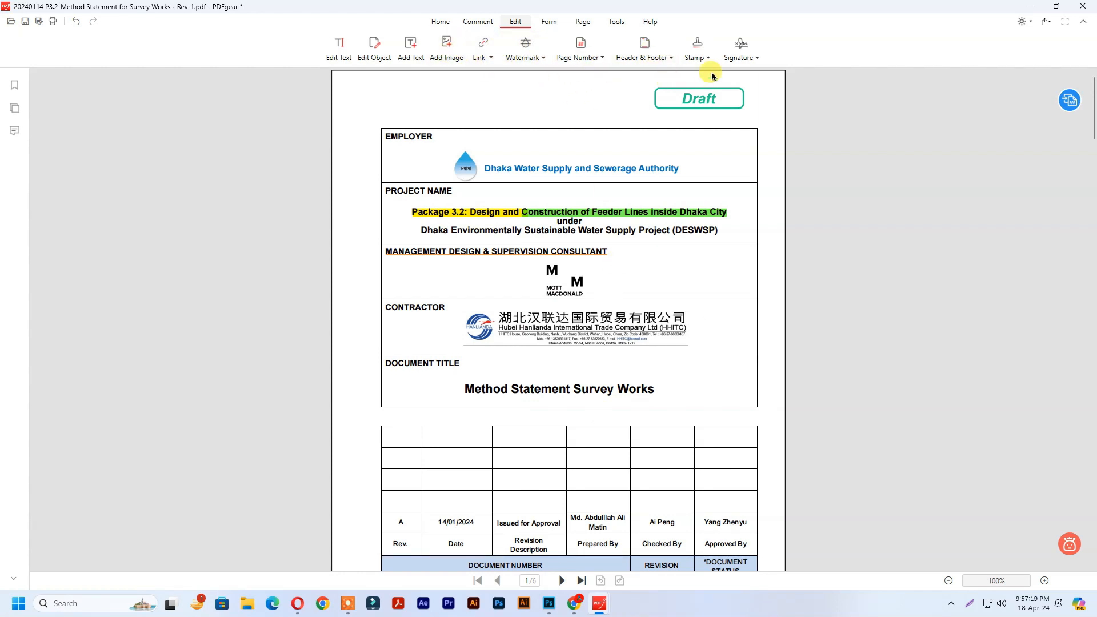
click(550, 23)
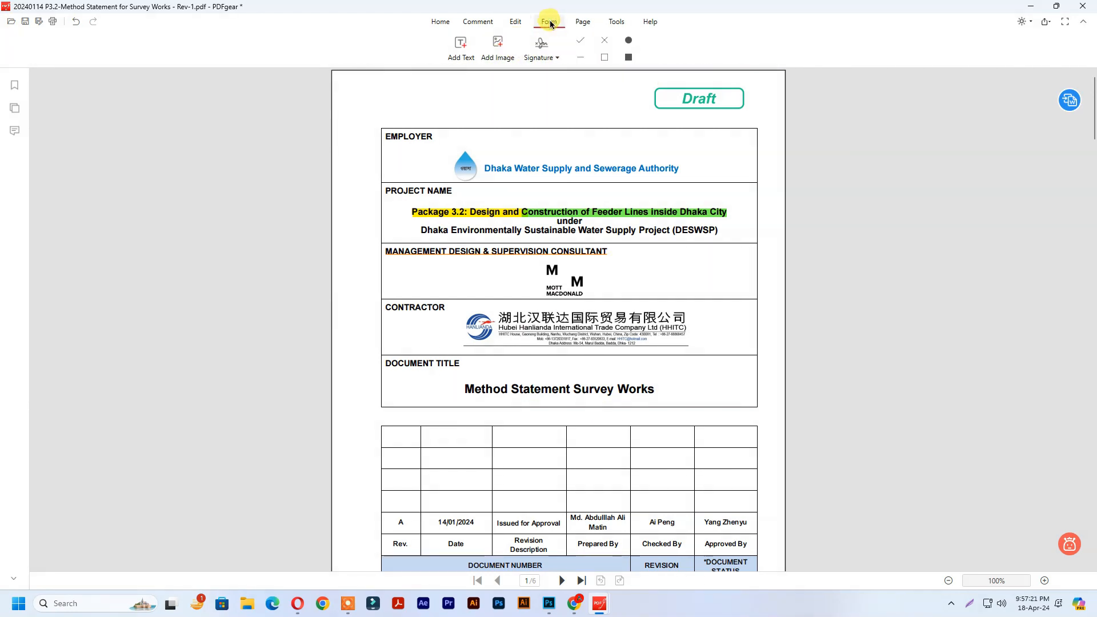
Step: View all six pages as thumbnails, then return to the general tools view
click(583, 22)
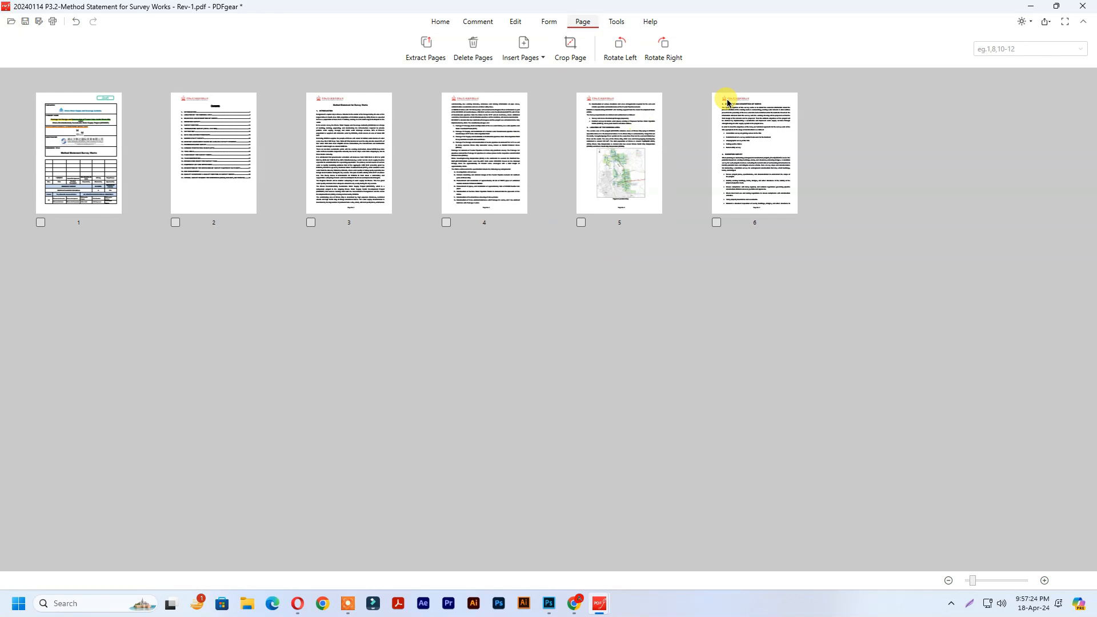
click(616, 22)
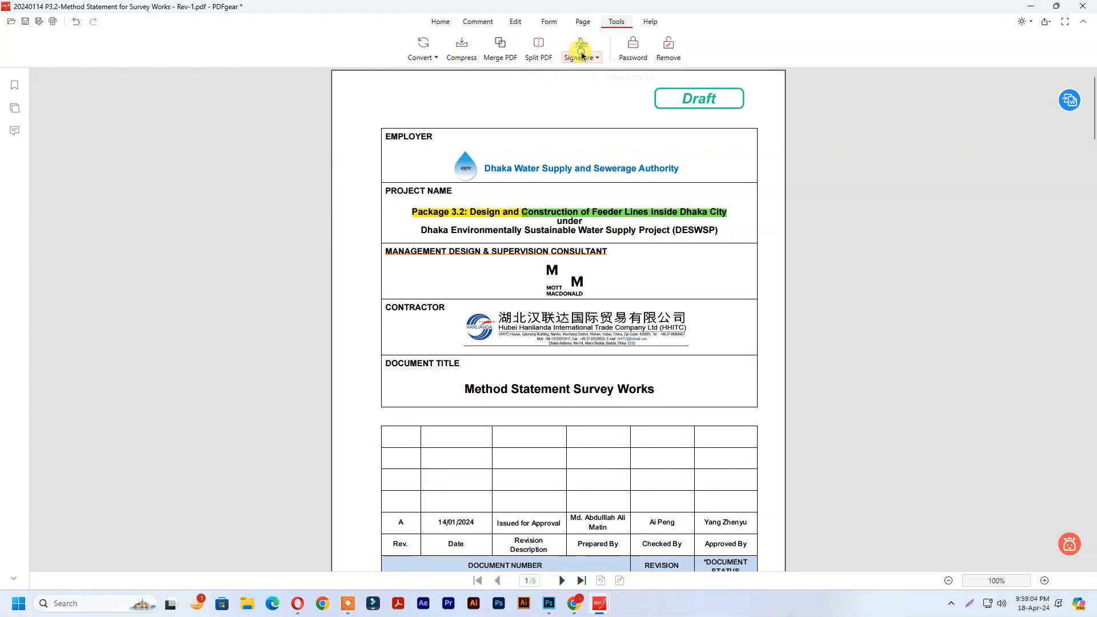
Step: Create a signature from the handwritten image in the 11. Others work > Signature folder
click(603, 77)
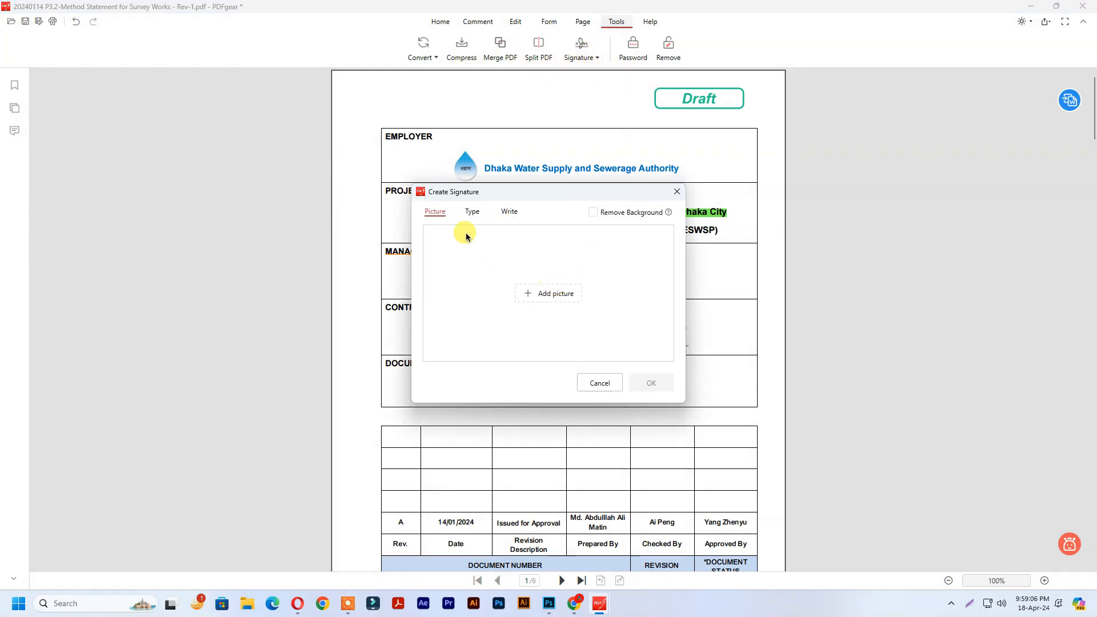
click(553, 294)
click(462, 442)
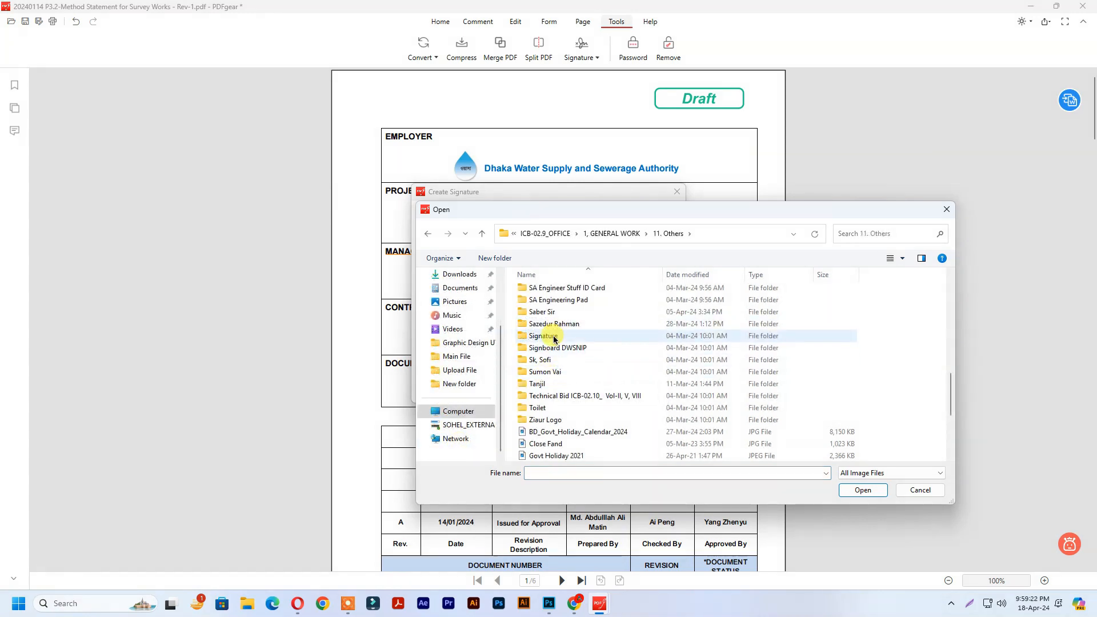
double_click(543, 335)
click(856, 361)
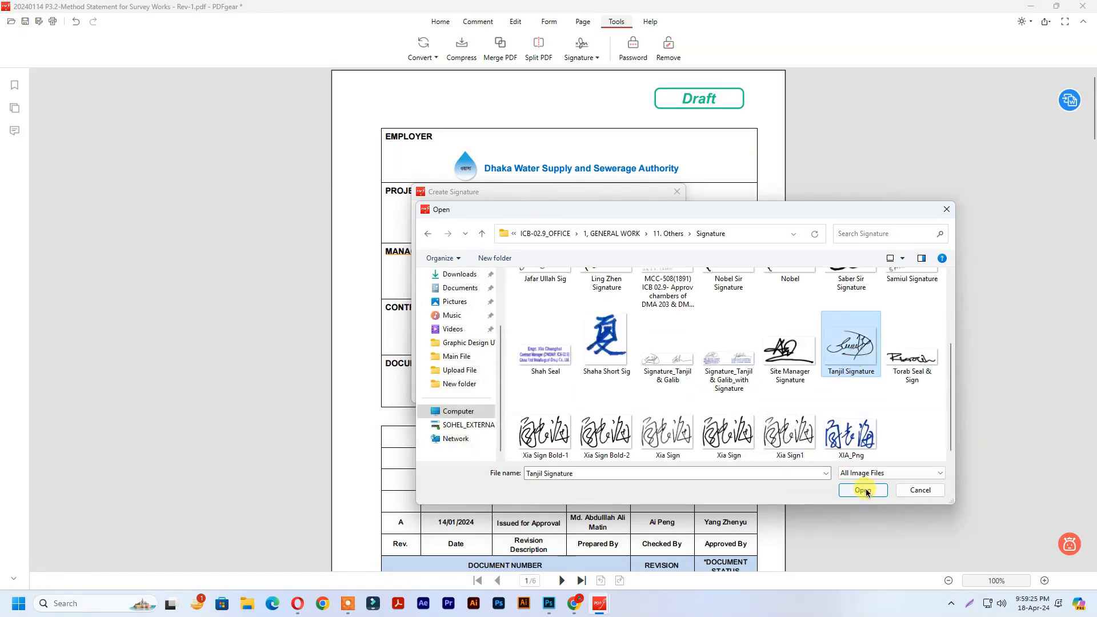
click(862, 489)
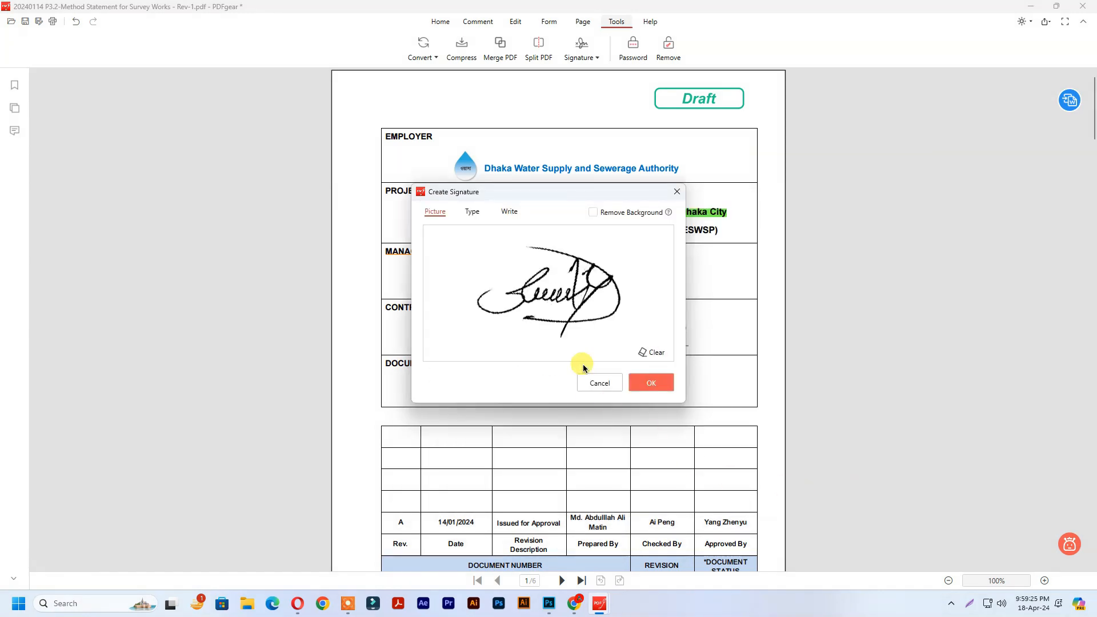
click(651, 382)
Step: Place the signature below page 1's revision table and shrink it to a smaller size
scroll(556, 388, down, 5)
scroll(560, 392, up, 1)
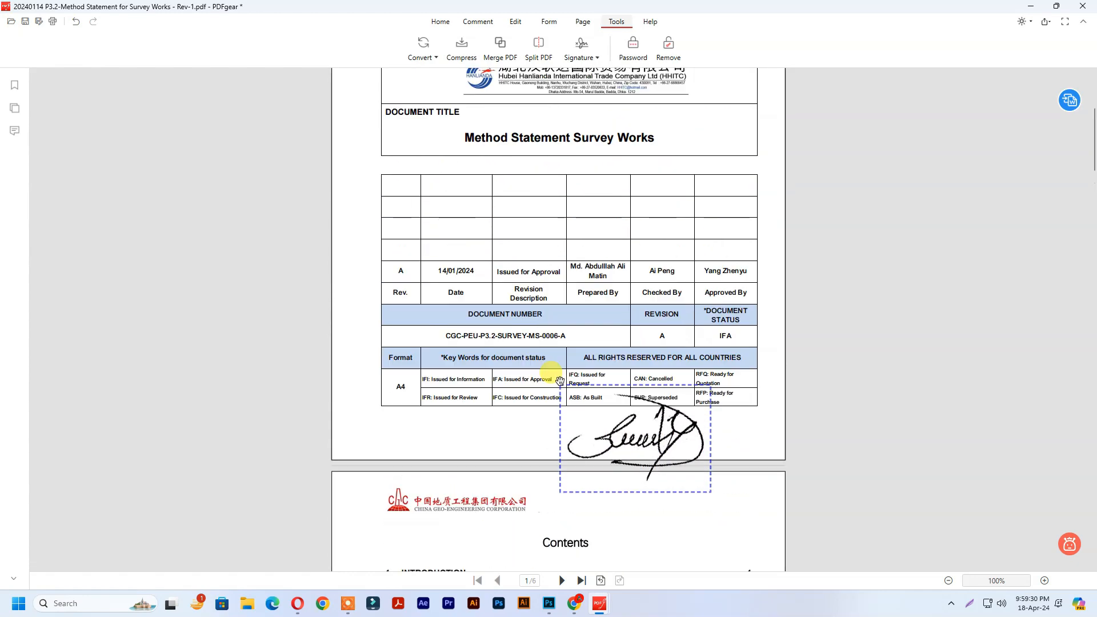
click(568, 346)
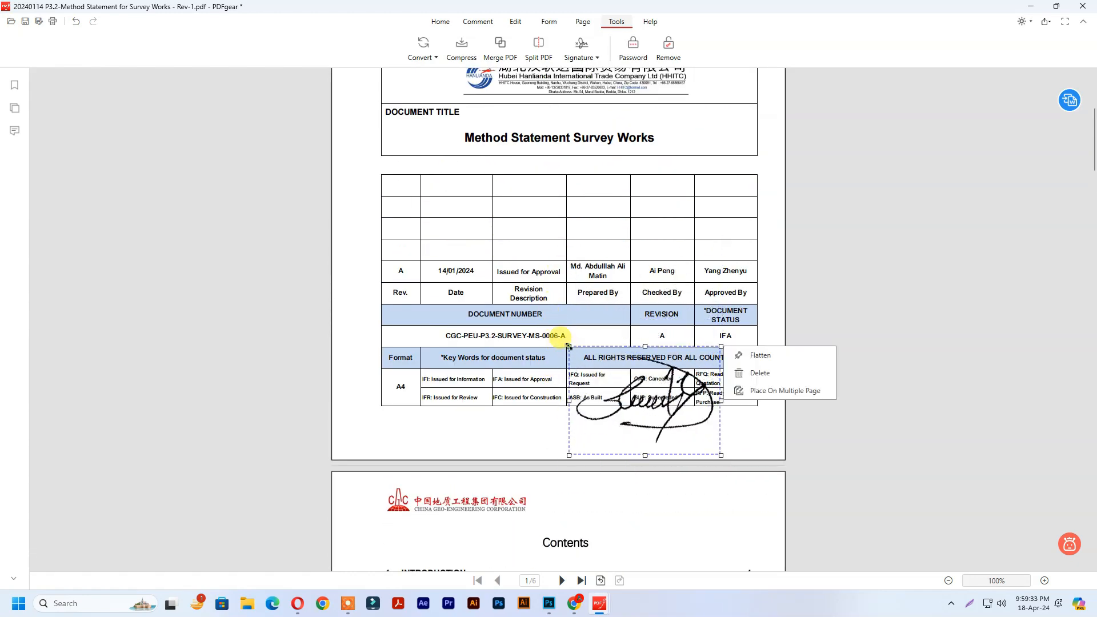
mouse_move(571, 348)
mouse_down()
mouse_move(605, 394)
mouse_move(654, 408)
mouse_up()
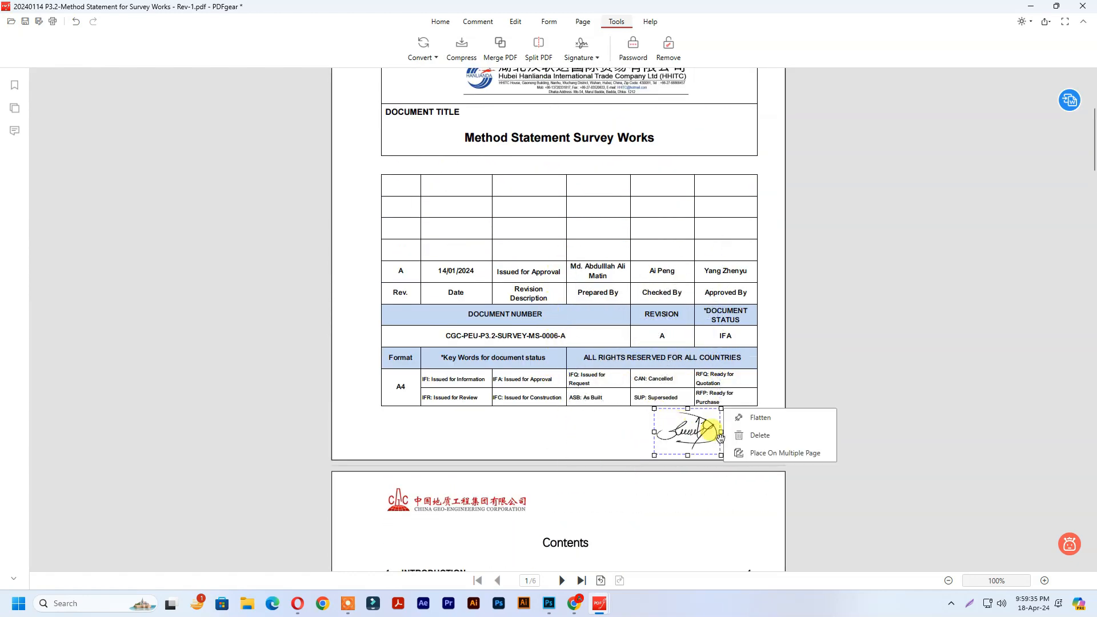
scroll(845, 377, down, 12)
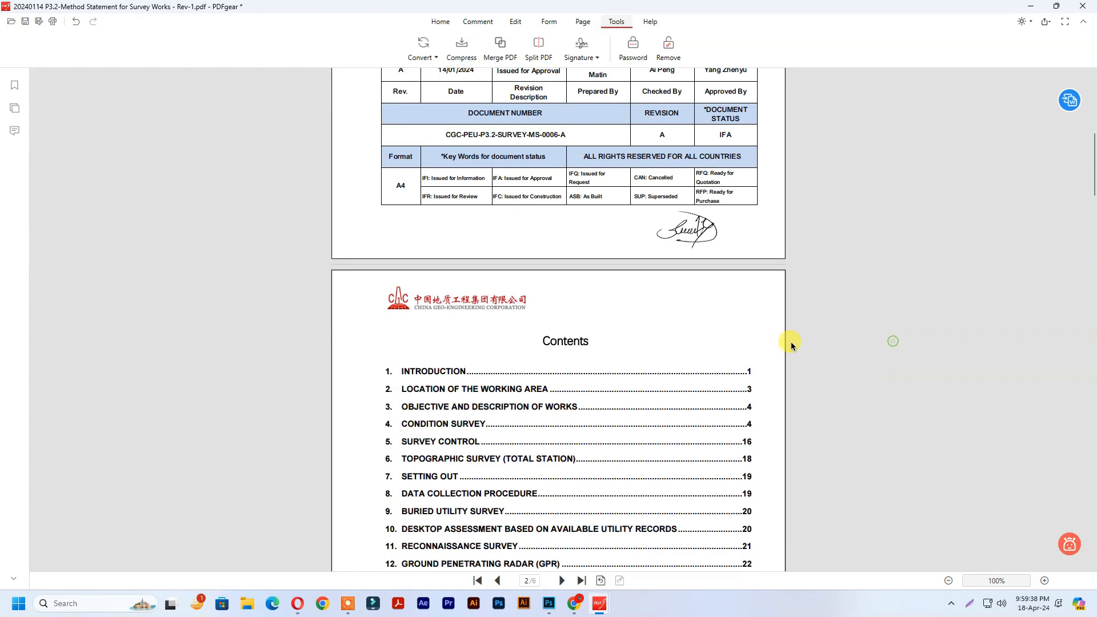
scroll(644, 296, up, 9)
Step: Set the signature to repeat on selected pages 1-6
click(717, 346)
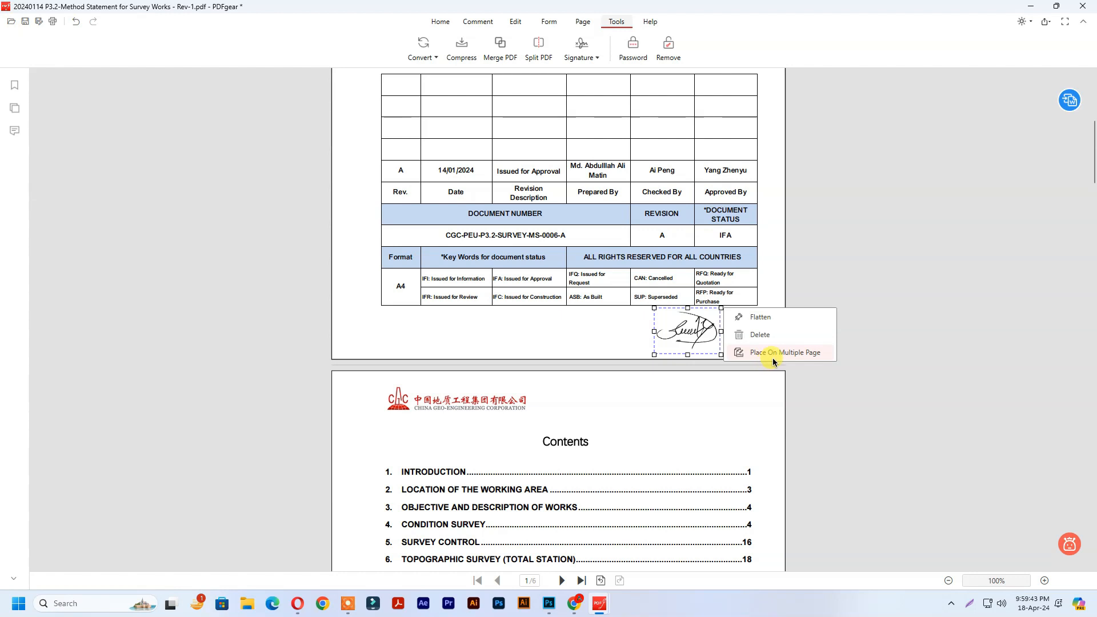
click(791, 353)
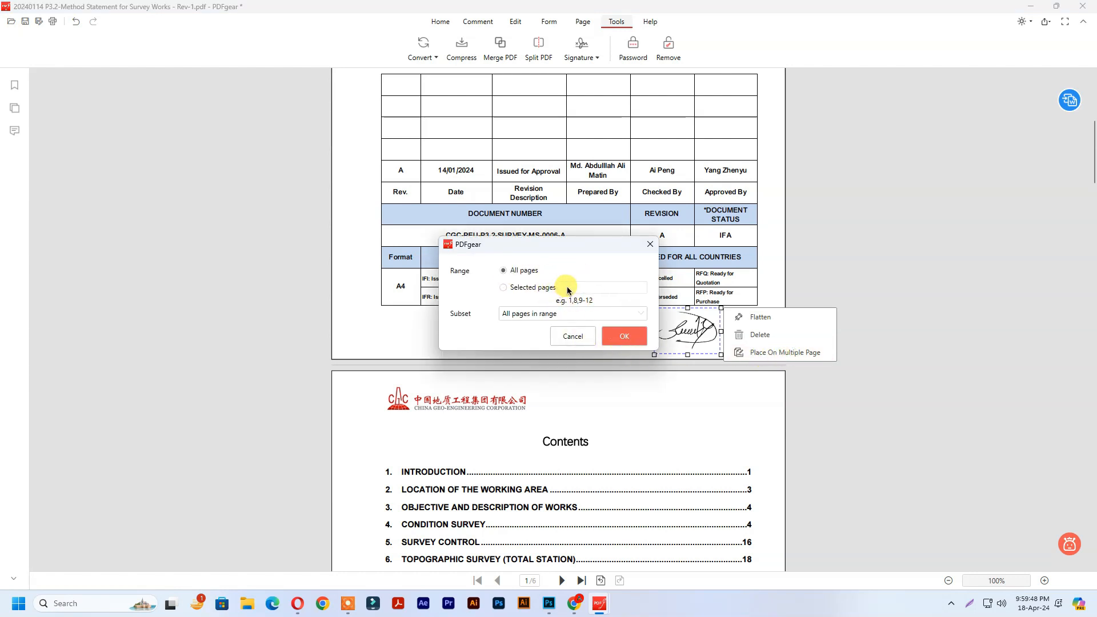
click(503, 287)
Step: Apply the signature to pages 1-6 and scroll through to check each page footer
click(622, 337)
scroll(756, 445, down, 15)
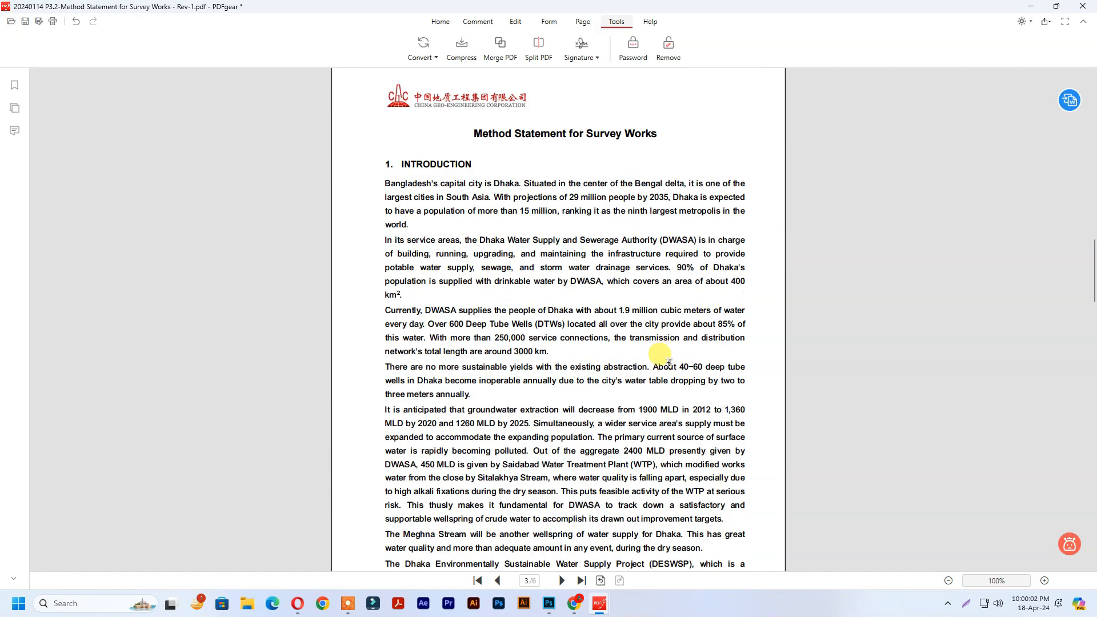
scroll(668, 363, down, 15)
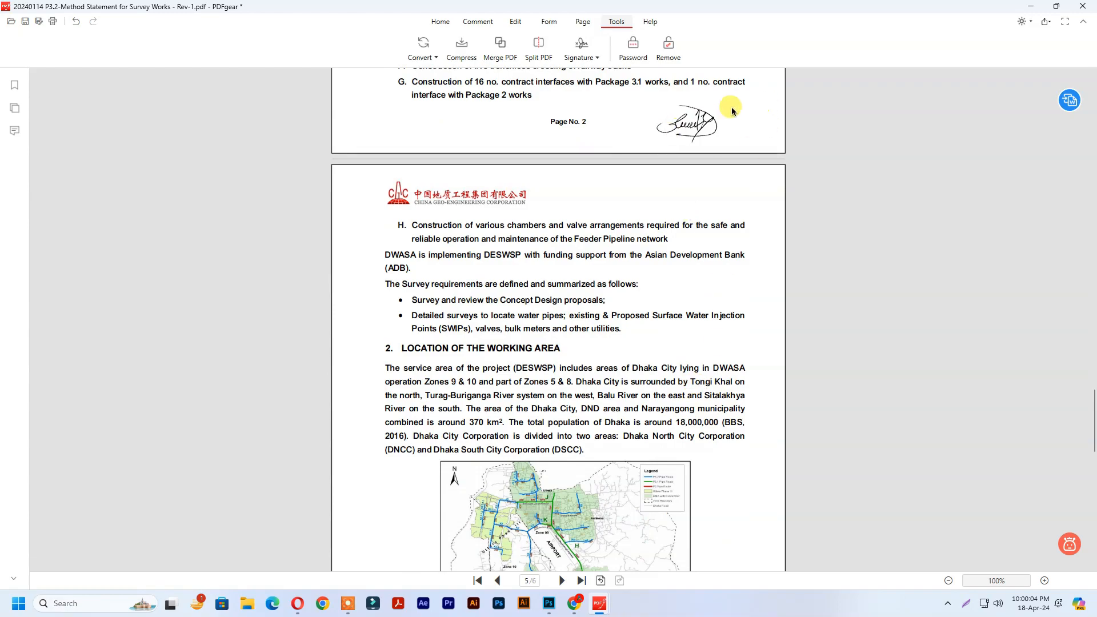
scroll(657, 483, down, 8)
scroll(706, 309, down, 8)
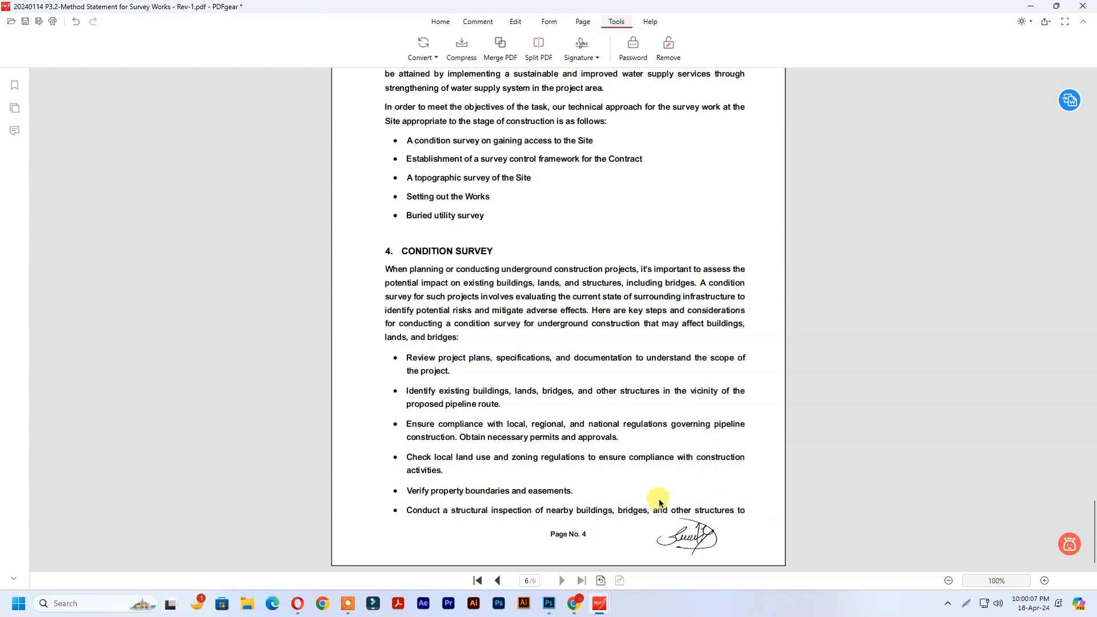
scroll(718, 262, up, 20)
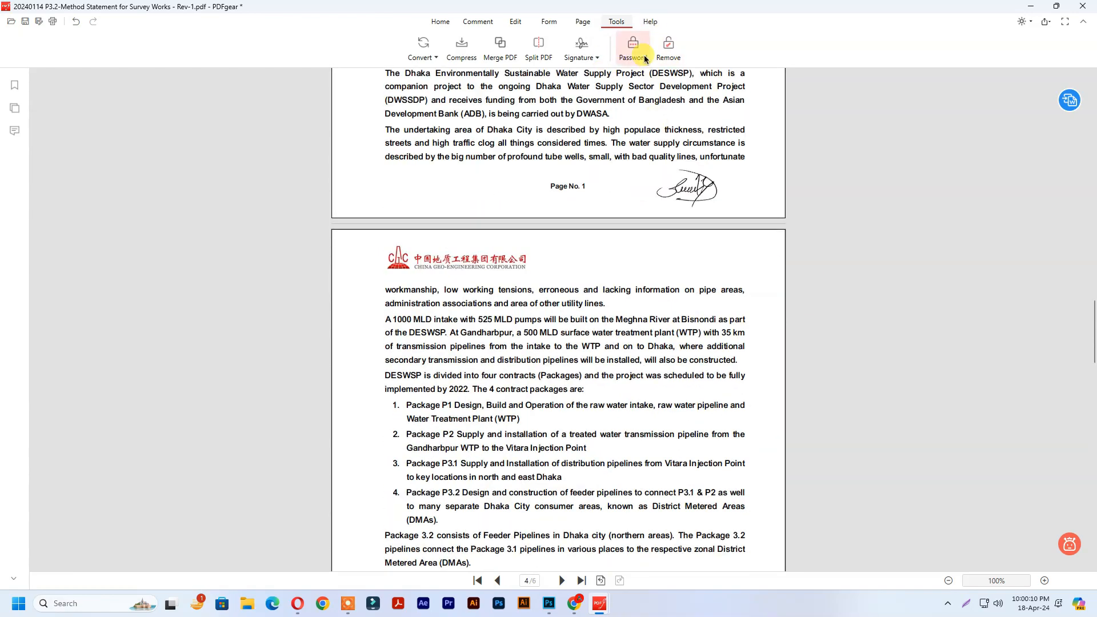
Step: Confirm the PDF has no password protection, then start saving the edited document
click(633, 51)
click(656, 249)
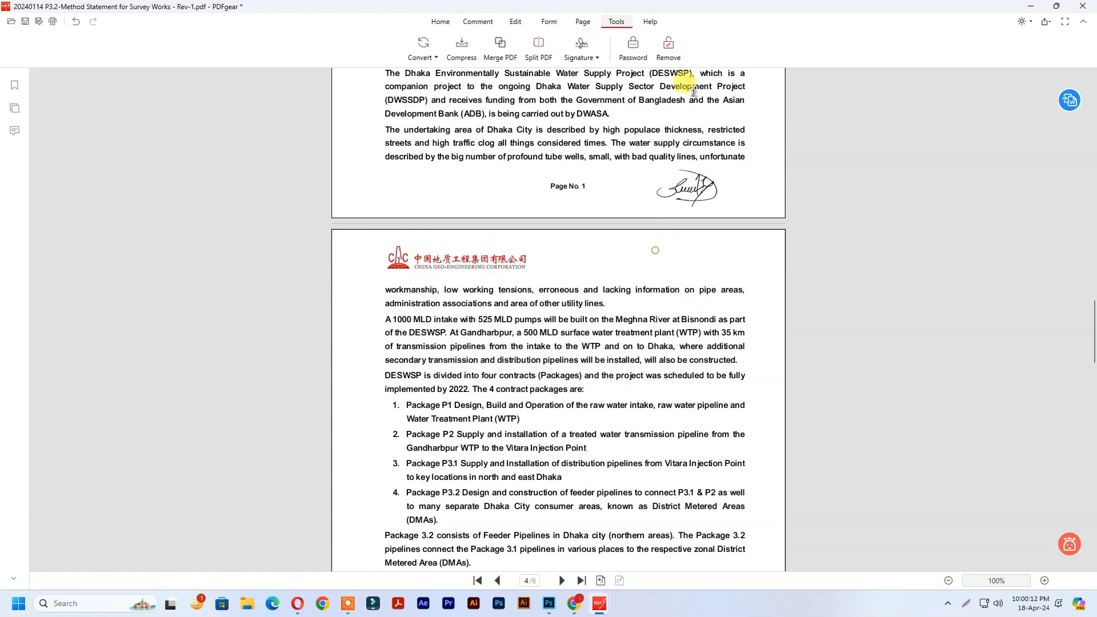
click(668, 47)
click(625, 322)
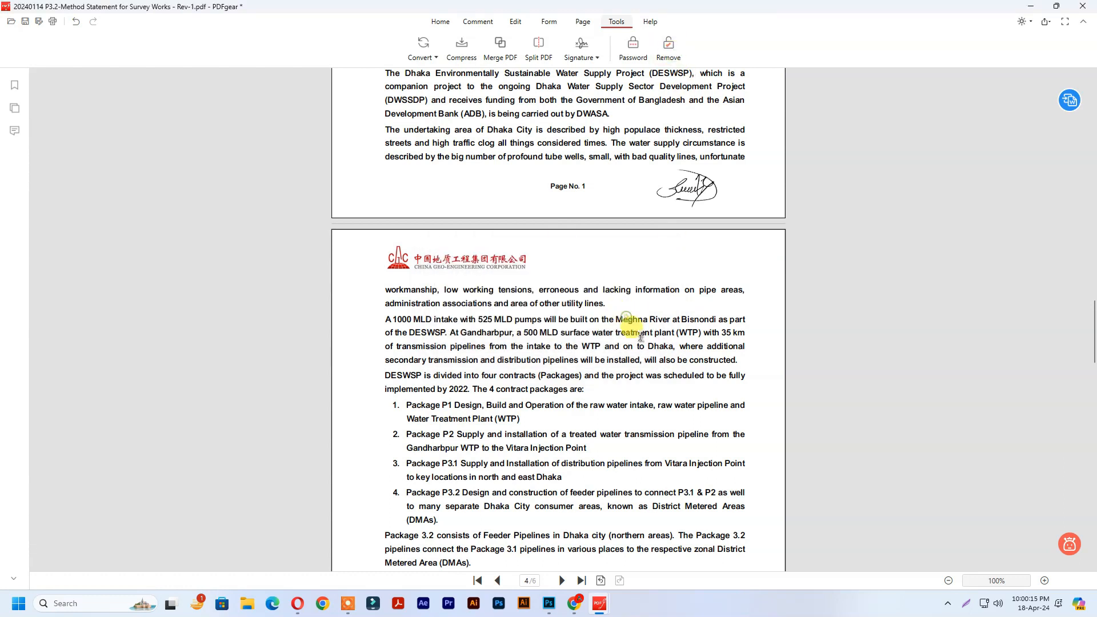
click(25, 21)
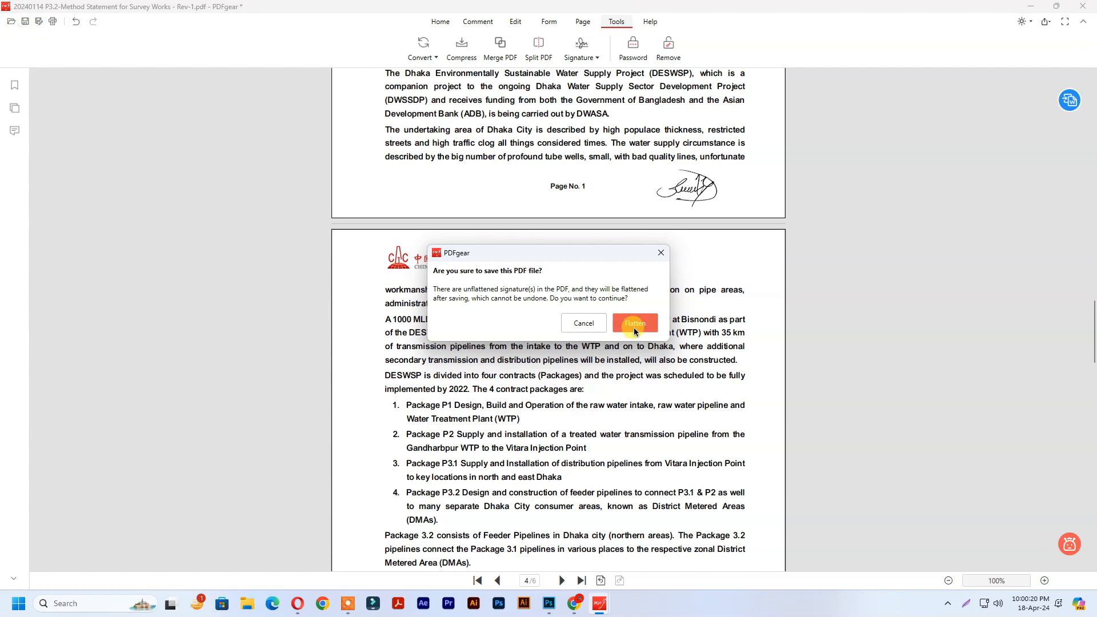
Step: Flatten the signatures and save the copy on the Desktop as '20240114 P3.2-Method Statement for Survey Works - Rev-1 Signed'
click(634, 330)
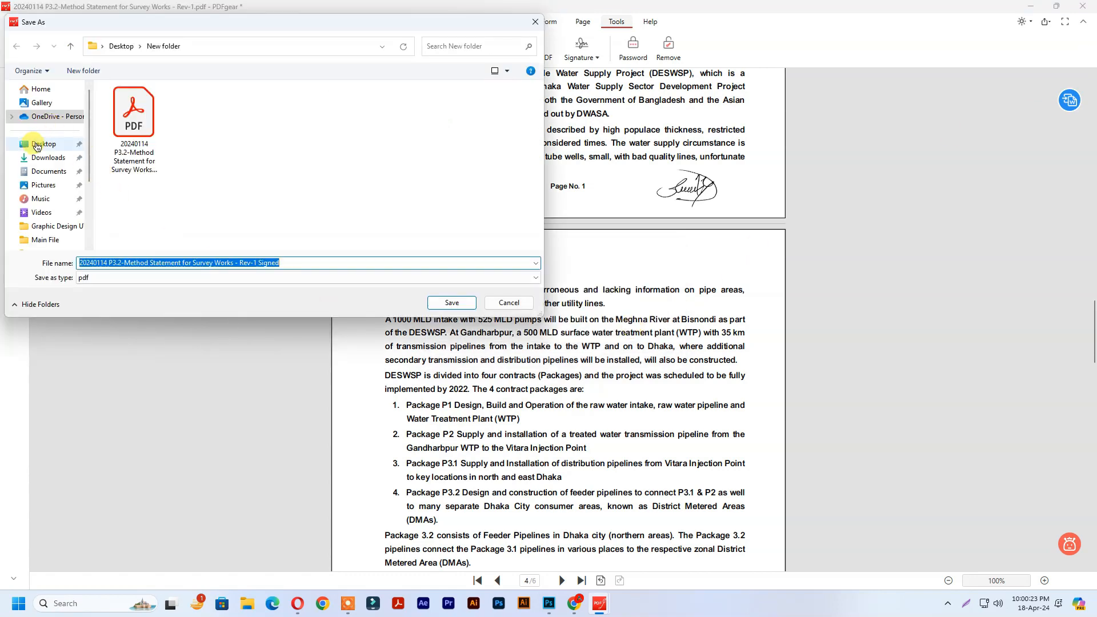
click(40, 143)
click(456, 305)
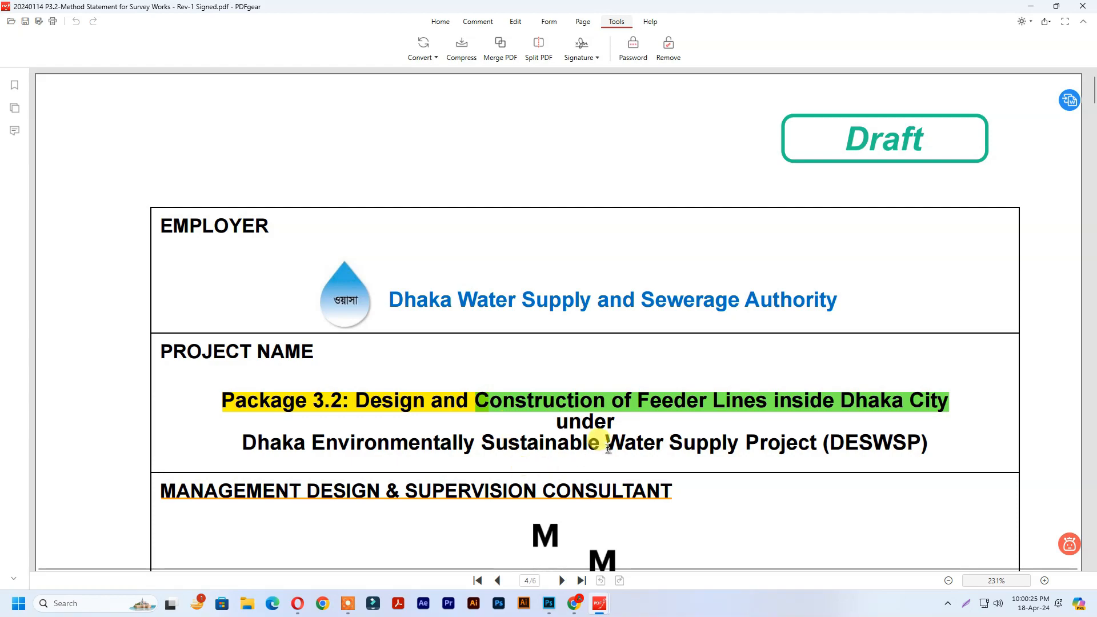
scroll(890, 305, down, 20)
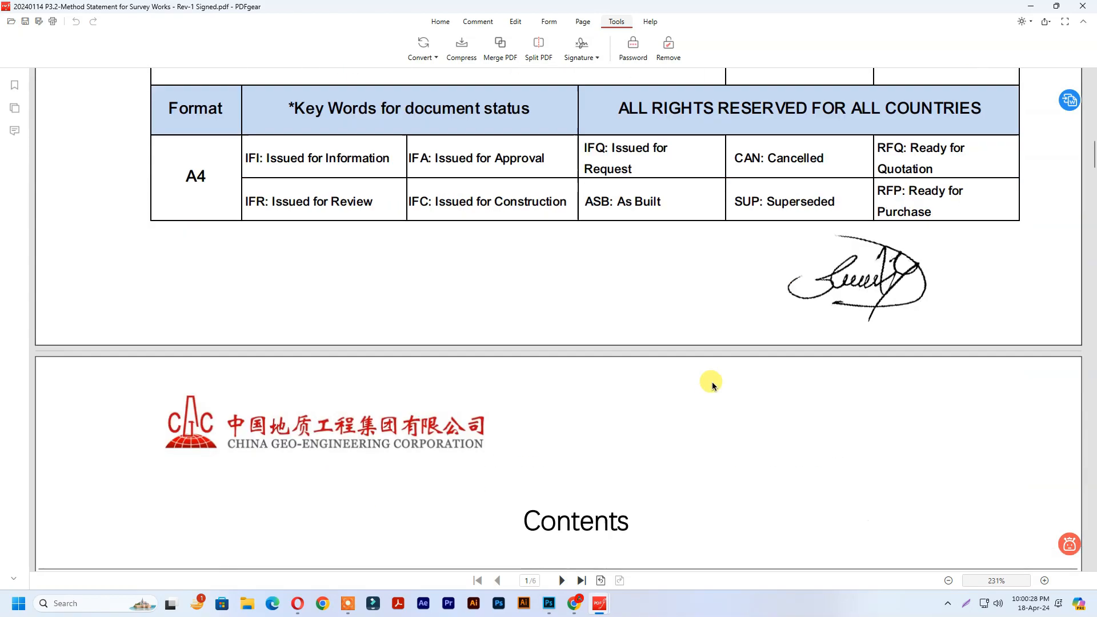